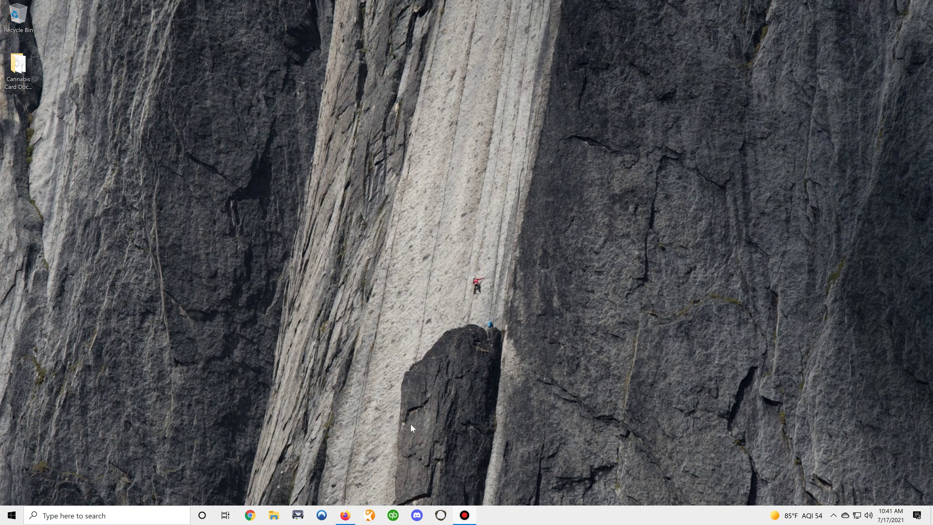
Step: Open the After Appointment Instructions email in Gmail and launch its license.dhp.virginia.gov application link in a new tab
left_click(345, 516)
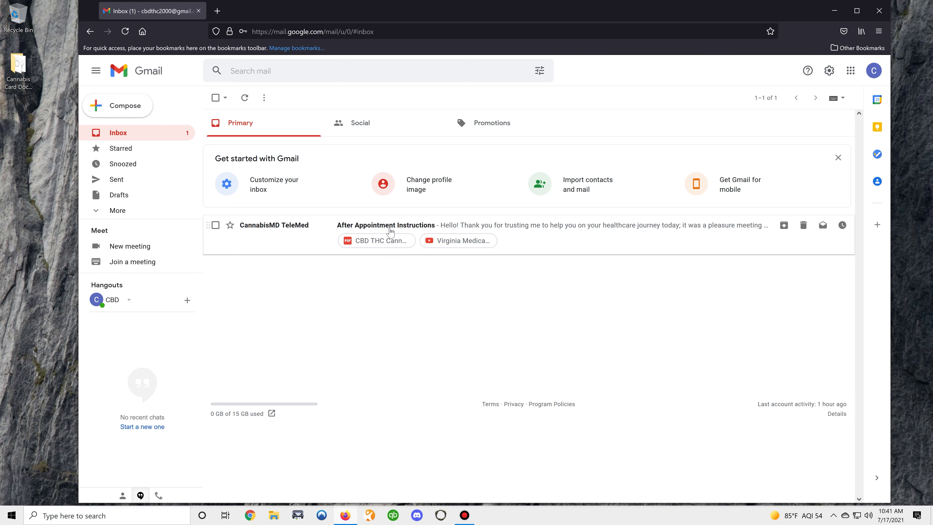
left_click(412, 227)
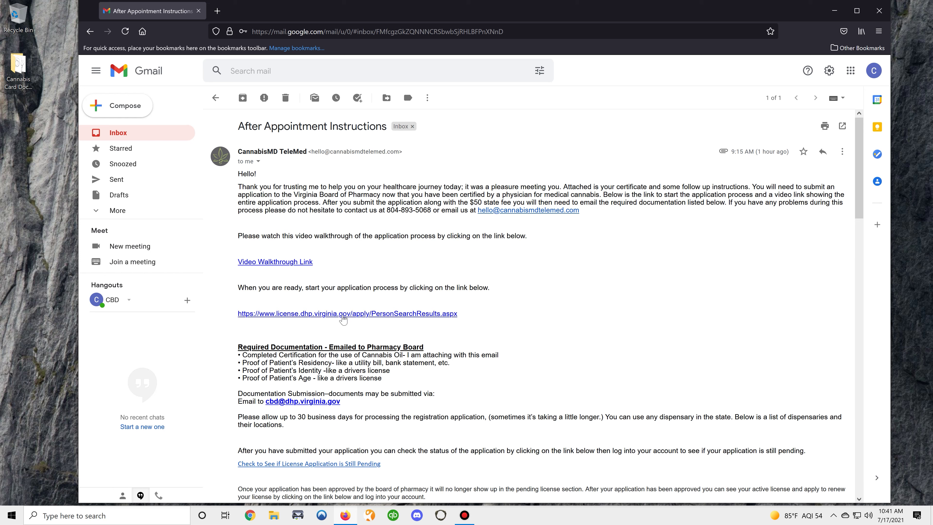
left_click(340, 314)
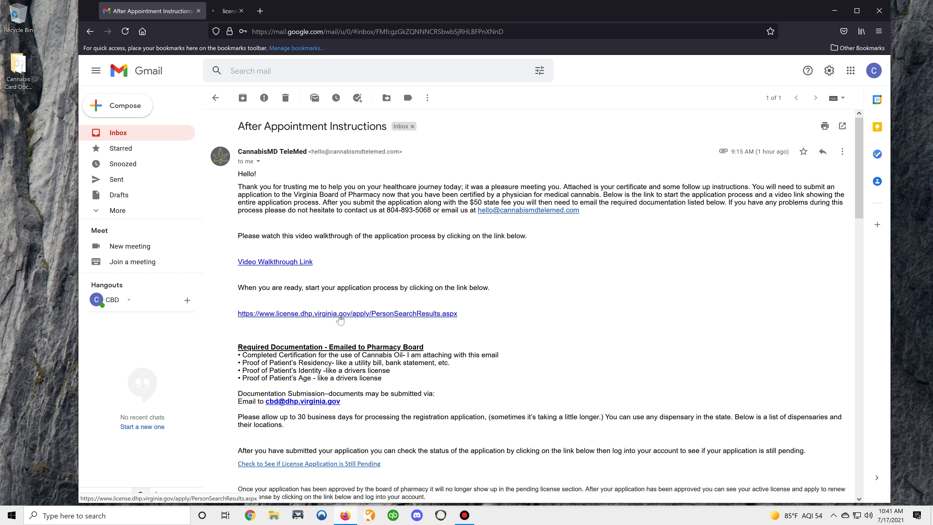
Step: Search the portal for existing records using the applicant's last name and SSN
left_click(255, 14)
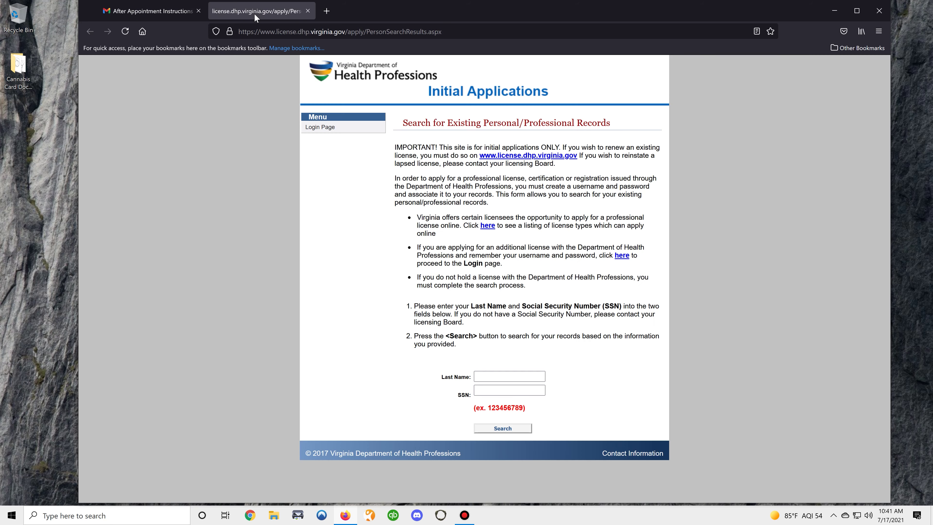
left_click(502, 376)
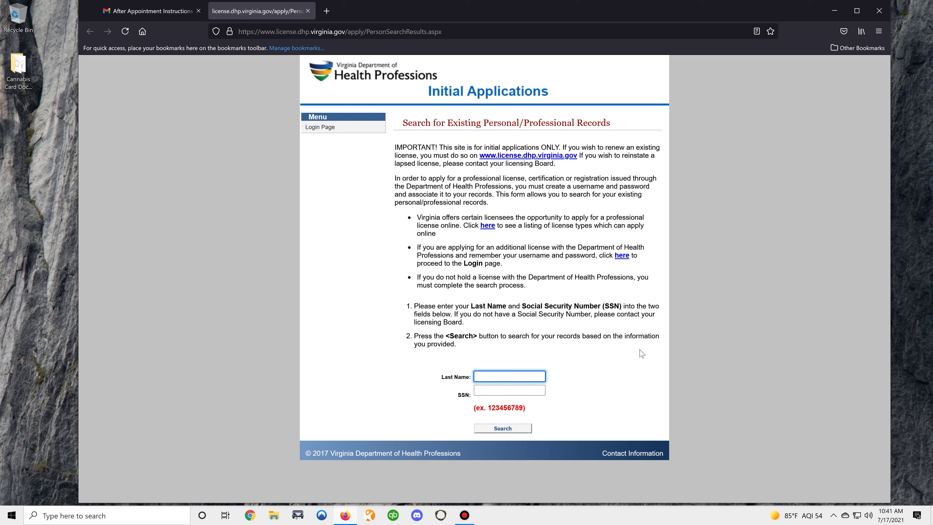
type("thc")
key("Tab")
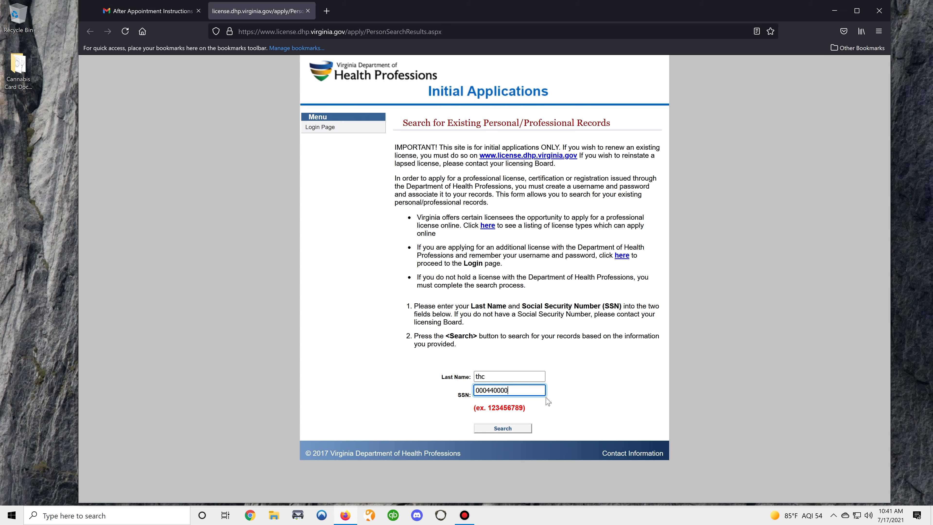
left_click(515, 427)
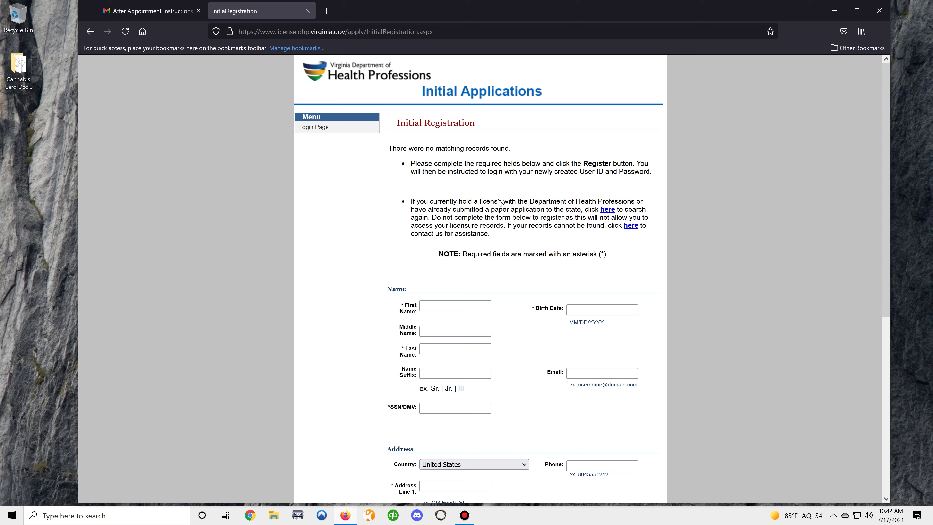
Step: Enter the applicant's first name, last name and SSN/DMV number on the registration form
scroll(489, 292, "down", 1)
scroll(489, 292, "up", 1)
scroll(428, 250, "down", 2)
scroll(458, 239, "up", 2)
scroll(457, 234, "down", 4)
left_click(452, 202)
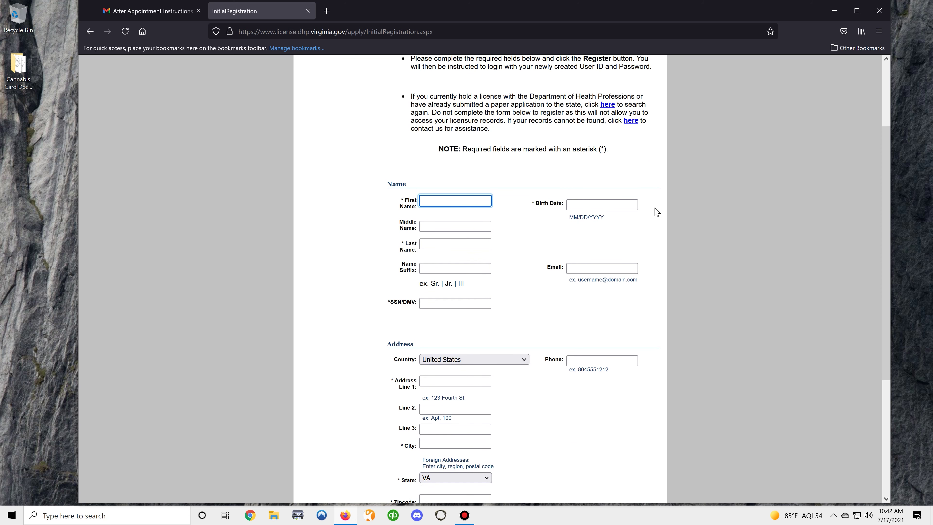
type("cbd")
key("Tab")
key("Tab")
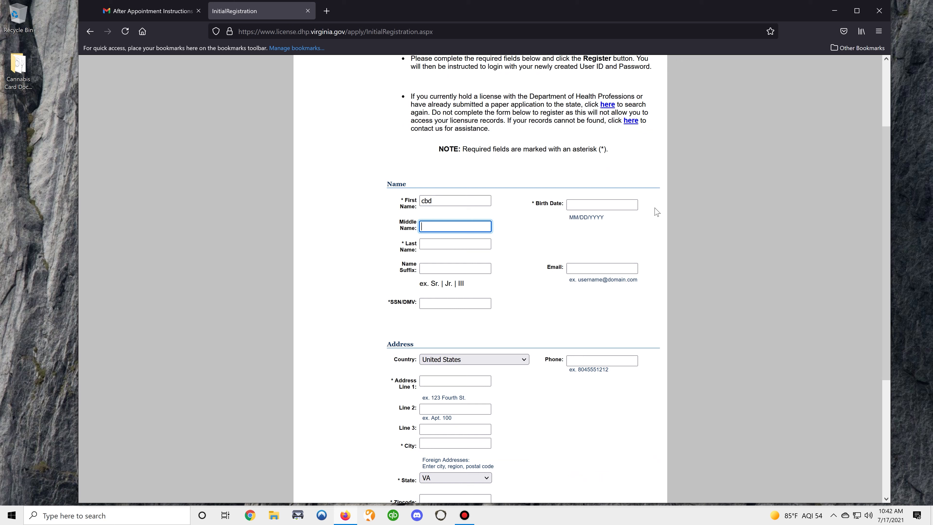
type("thc")
key("Tab")
key("Tab")
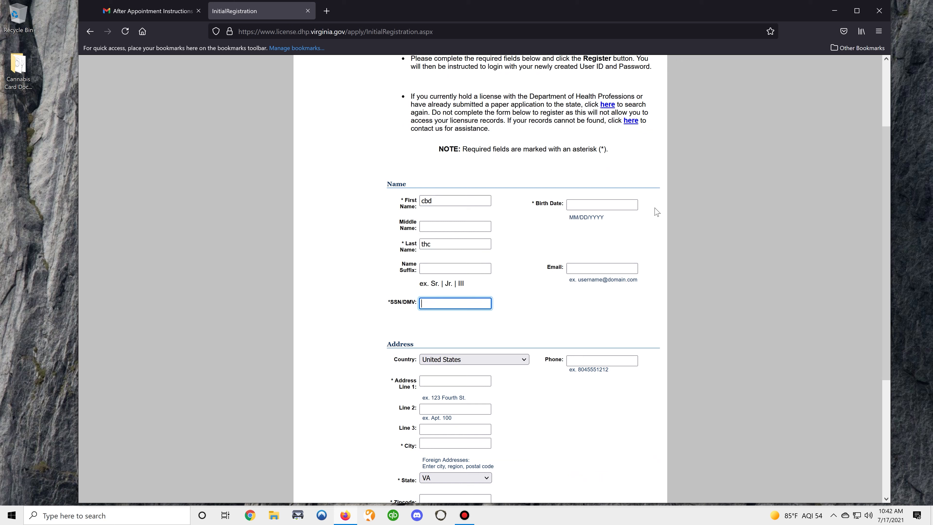
type("000440000")
Step: Fill in the applicant's birth date and e-mail address
key("Tab")
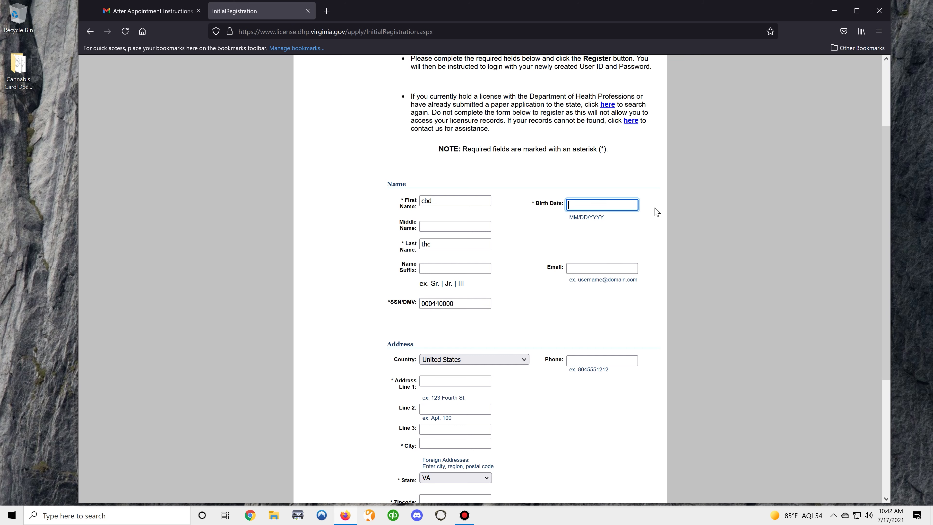
type("01/01/")
key("super")
left_click(614, 152)
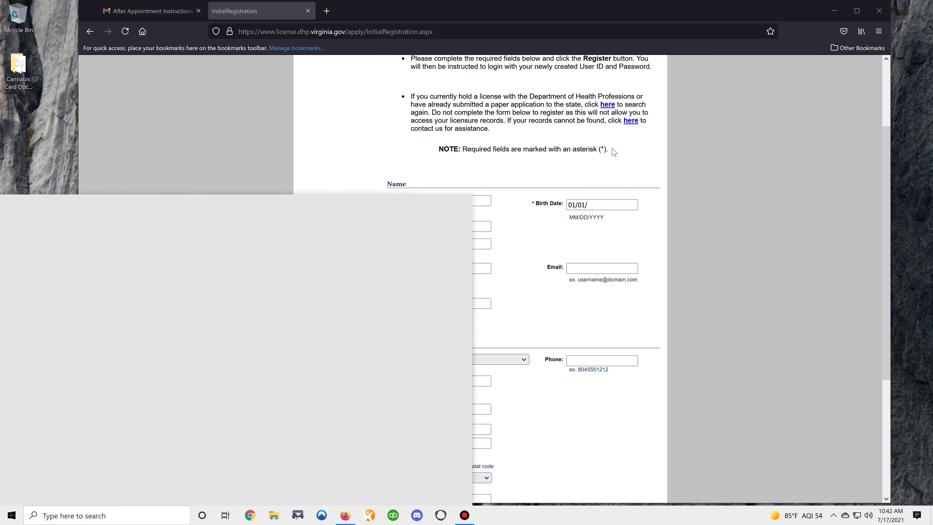
left_click(599, 203)
type("2000")
key("Tab")
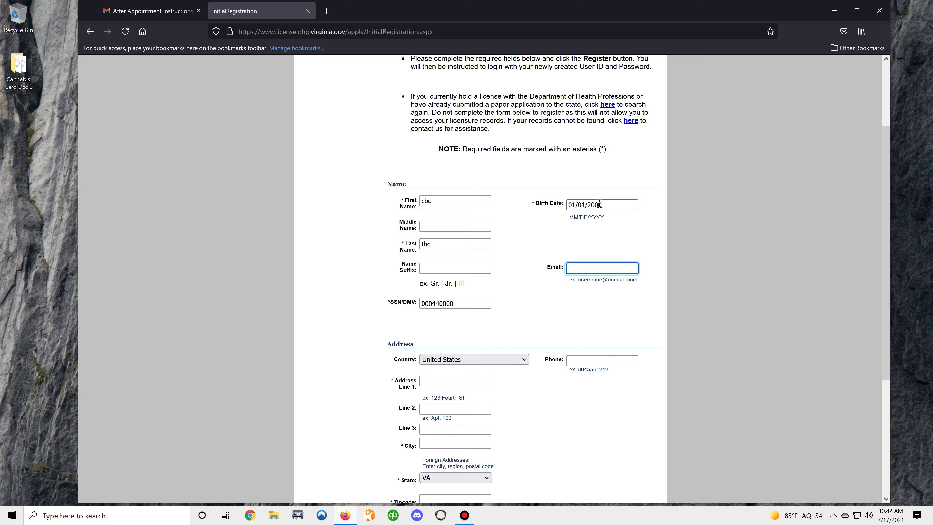
Step: Enter the applicant's street address, city, zip code and phone number
key("Tab")
scroll(616, 289, "down", 3)
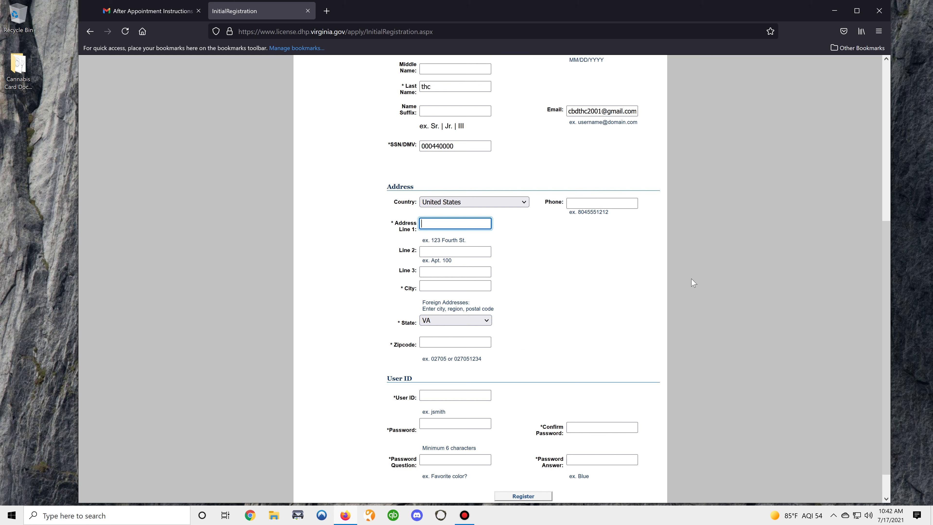
key("Tab")
key("Tab")
key("Tab")
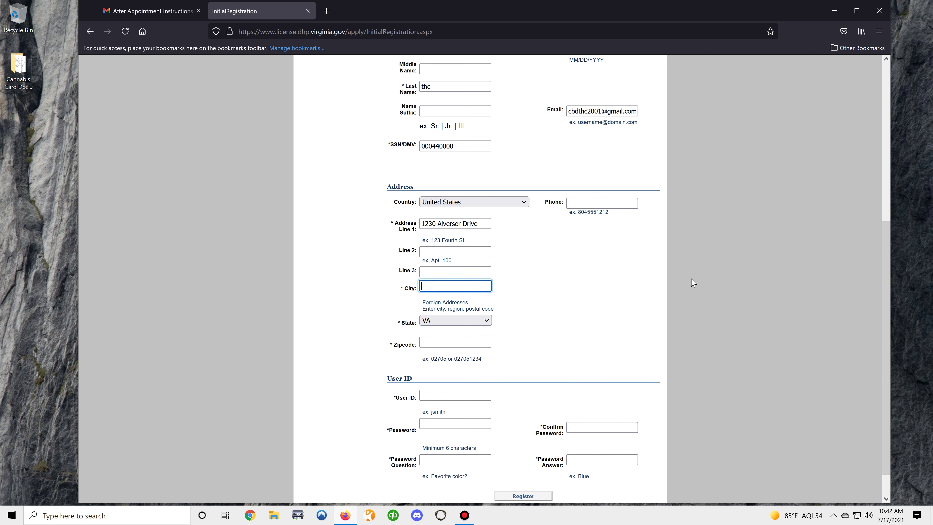
type("Midlothian")
key("Tab")
key("Tab")
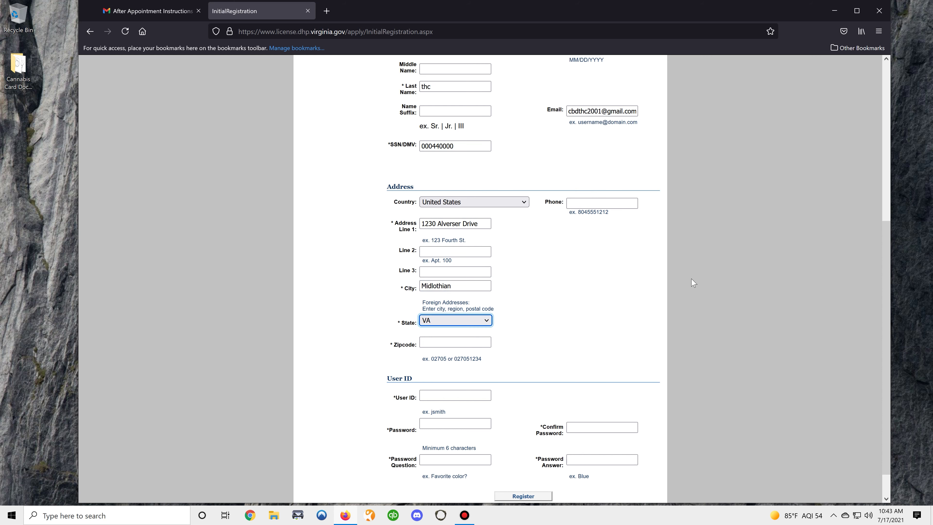
type("23113")
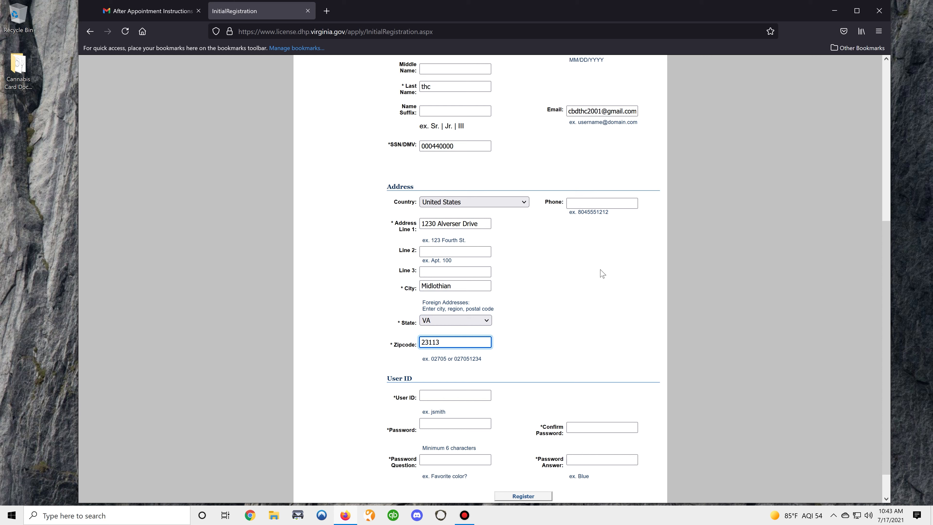
key("Tab")
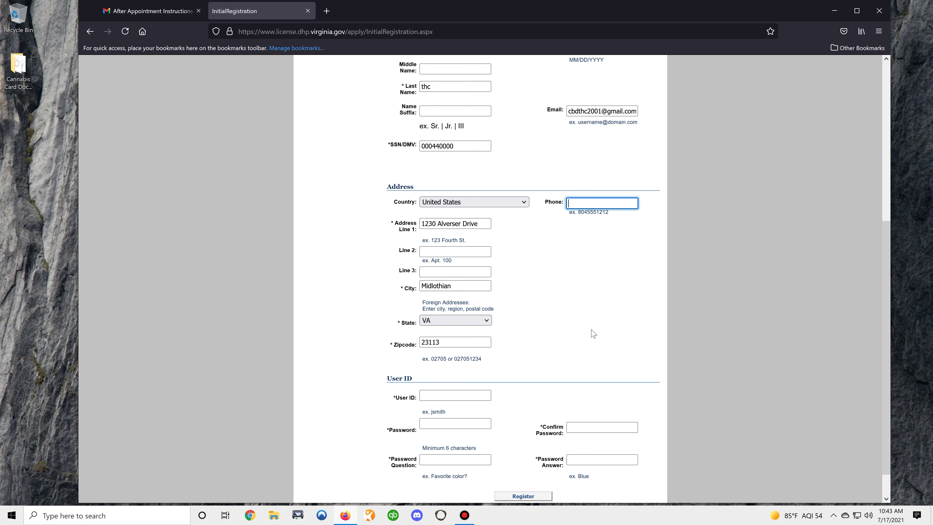
Step: Set the user ID, password and 'favorite color' security question with its answer, then register
scroll(492, 301, "down", 2)
left_click(488, 360)
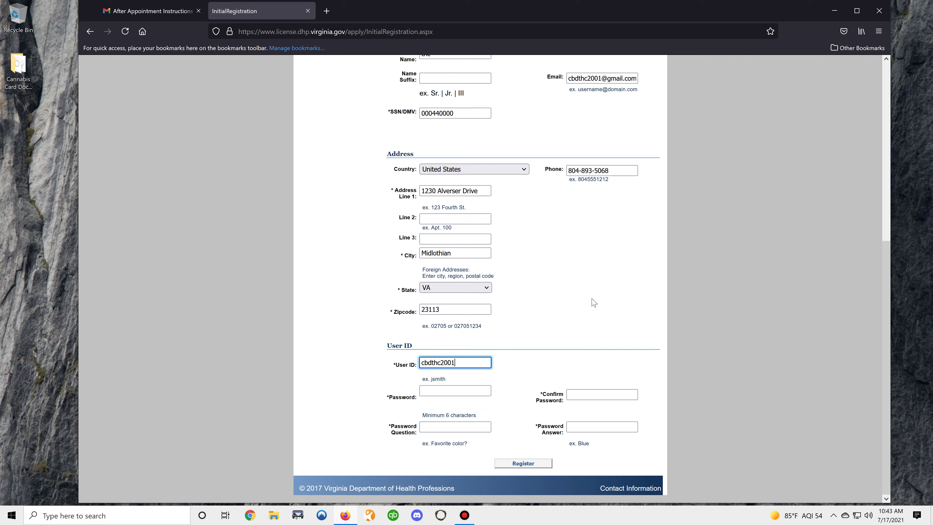
key("Tab")
type("********")
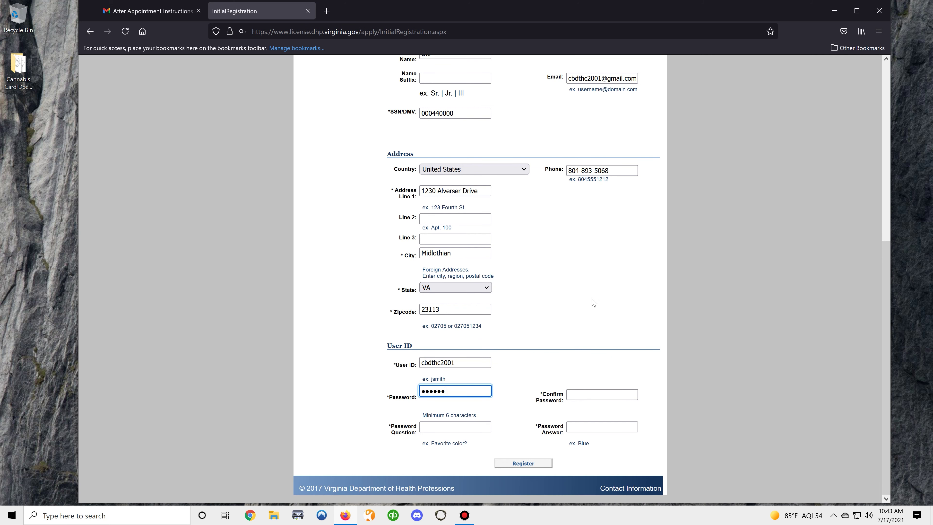
key("Tab")
type("******")
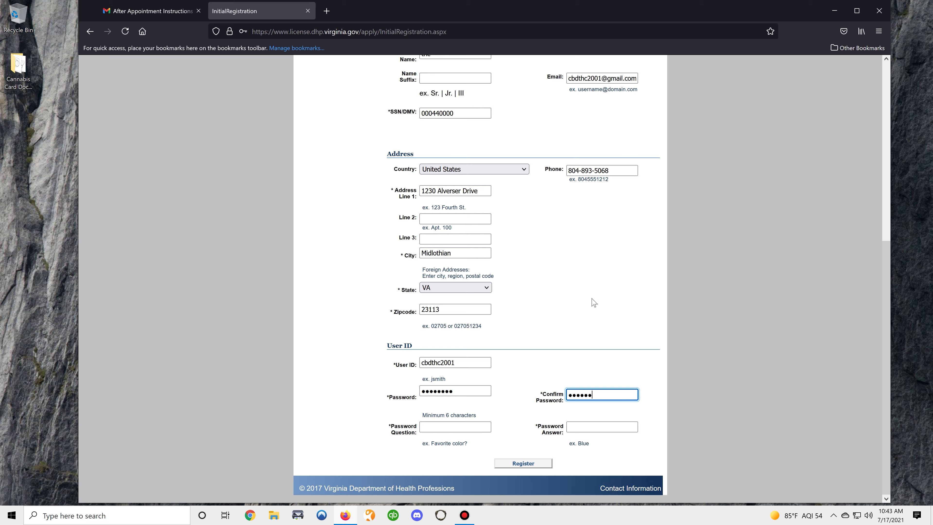
key("Tab")
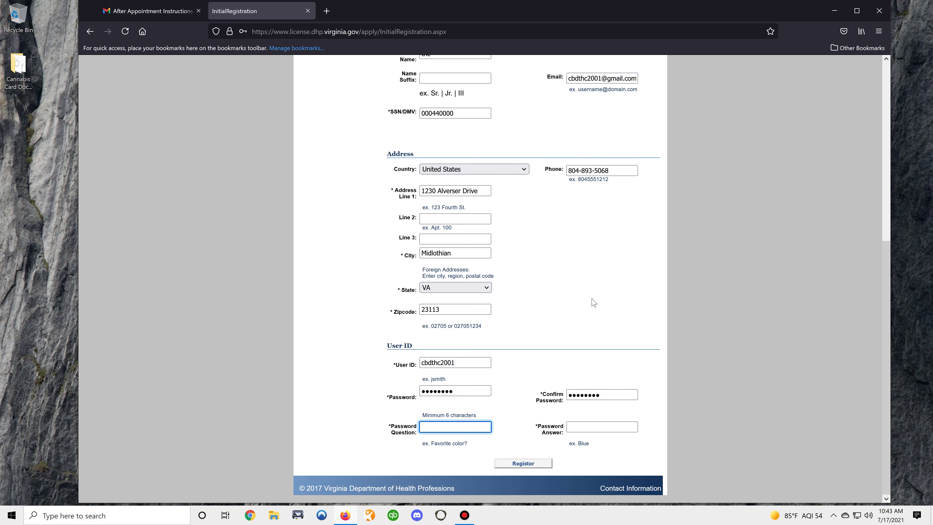
type("favorite color")
key("Tab")
type("blu")
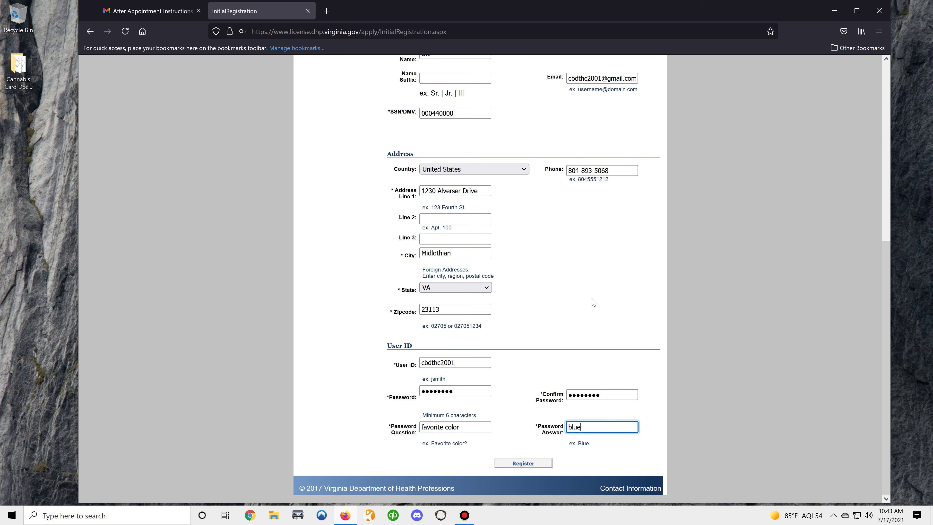
left_click(530, 464)
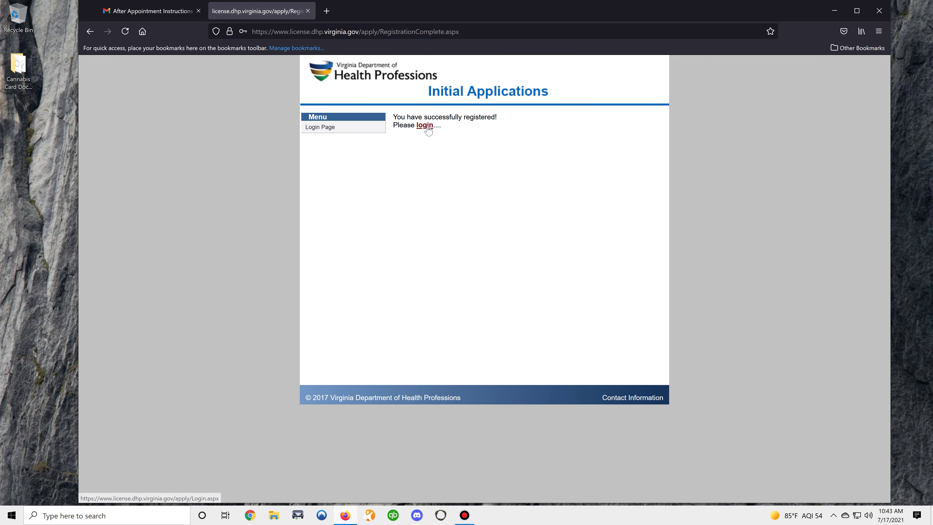
Step: Log in to the portal with the newly registered user ID and password
left_click(425, 125)
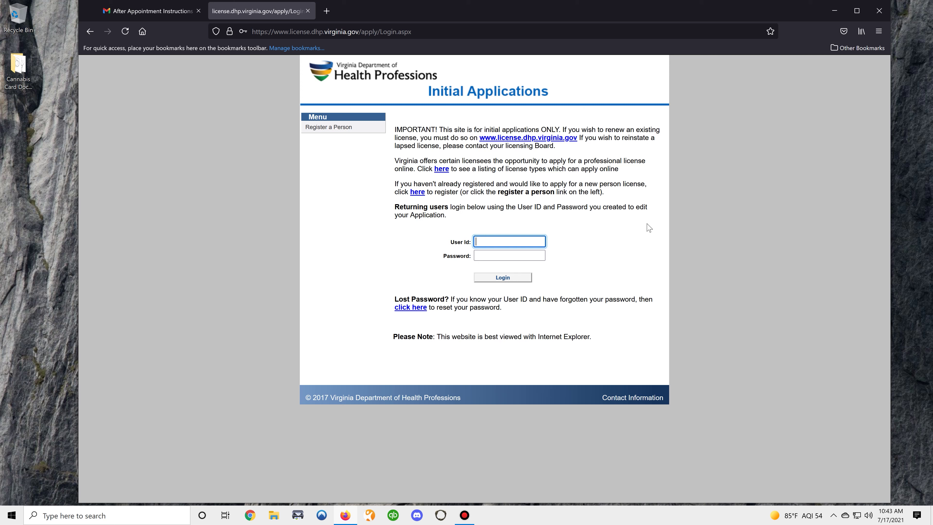
type("cbdthc2001")
key("Tab")
type("••••••••")
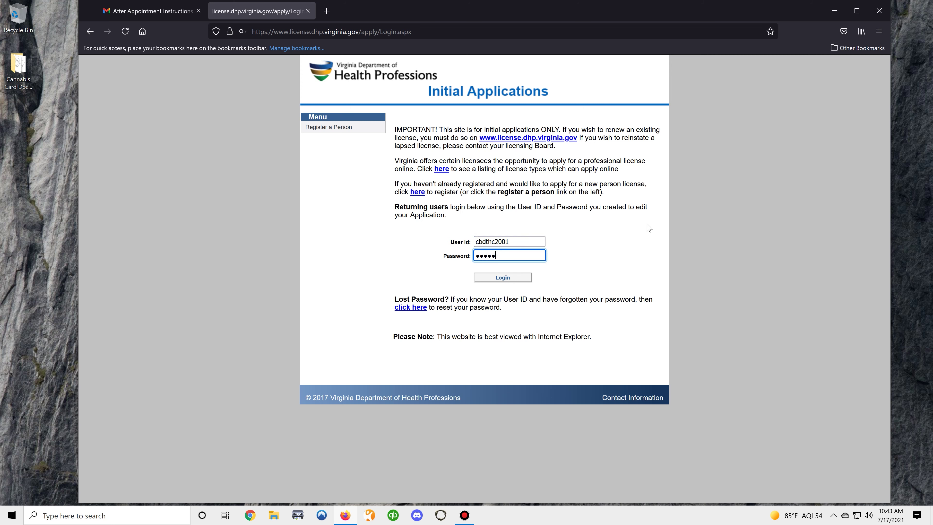
left_click(516, 281)
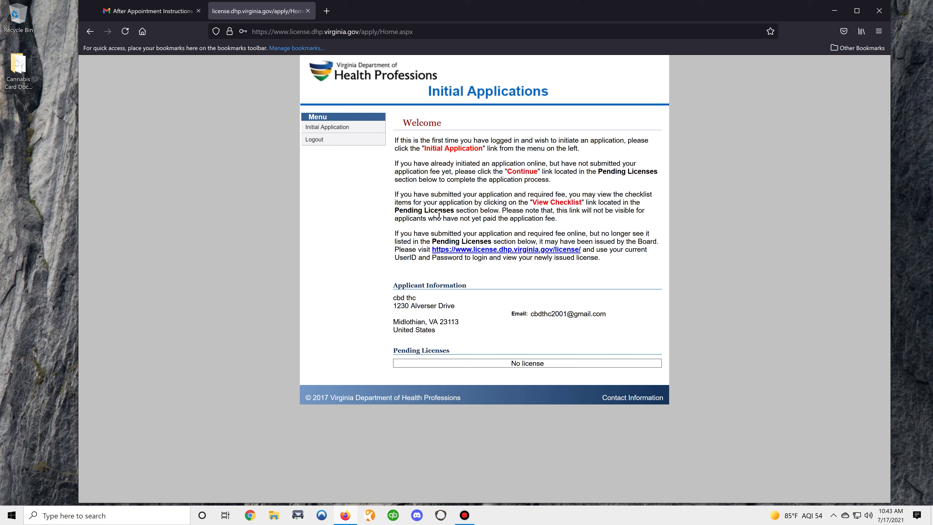
Step: Start an Initial Application for Medical Cannabis - Patient under Pharmaceutical Processing-Medical Cannabis
left_click(338, 128)
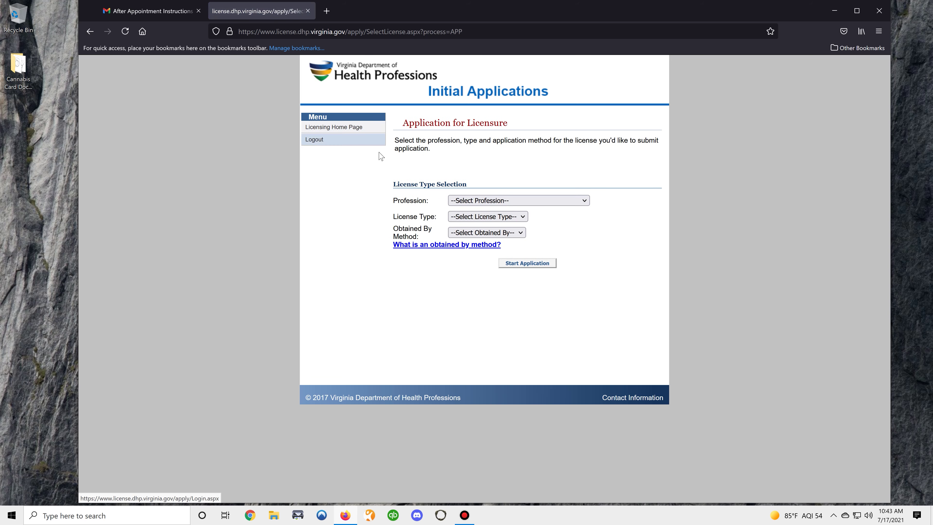
left_click(567, 204)
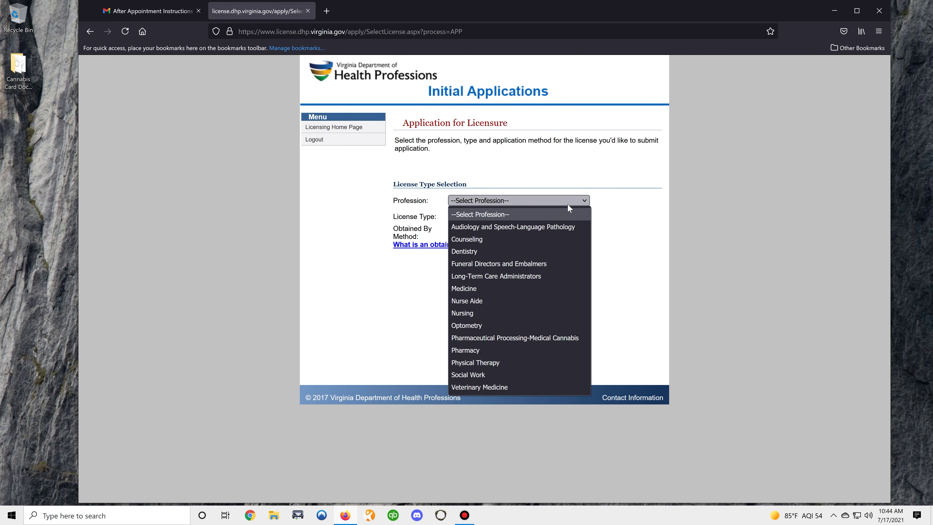
left_click(535, 338)
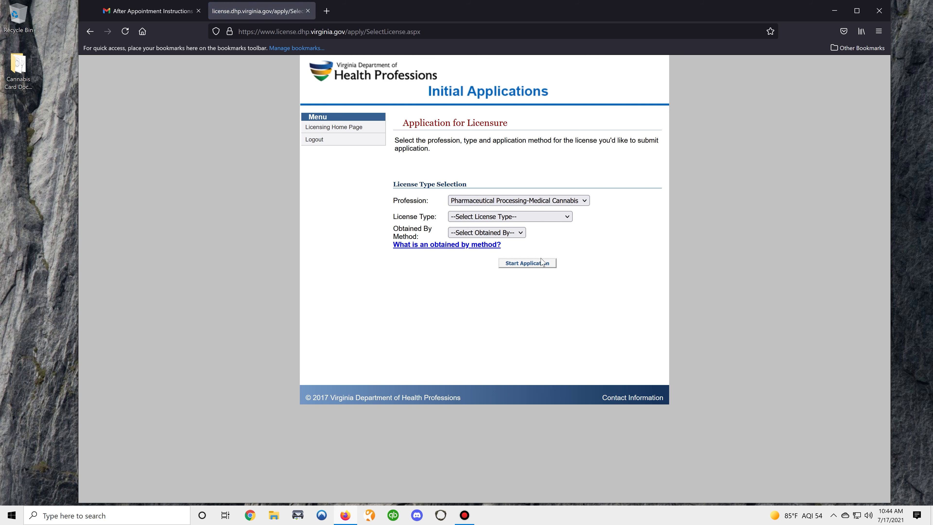
left_click(555, 220)
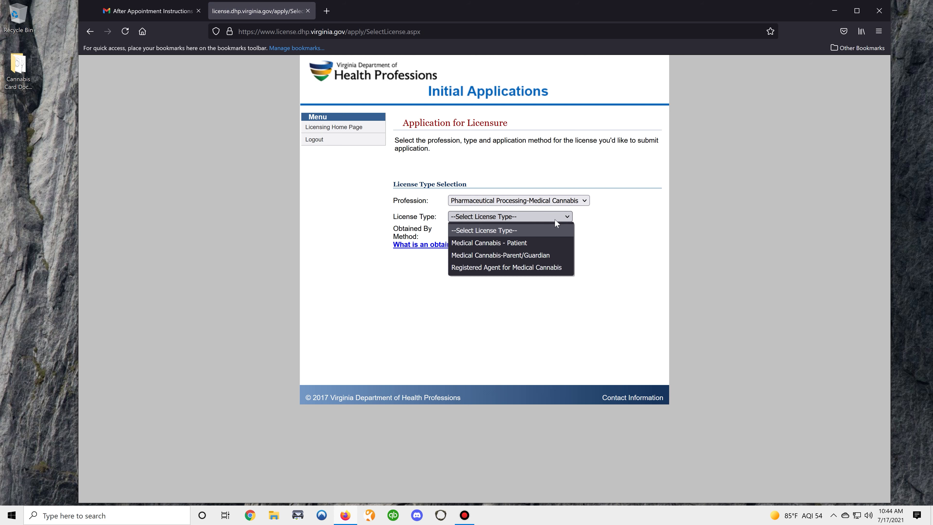
left_click(520, 243)
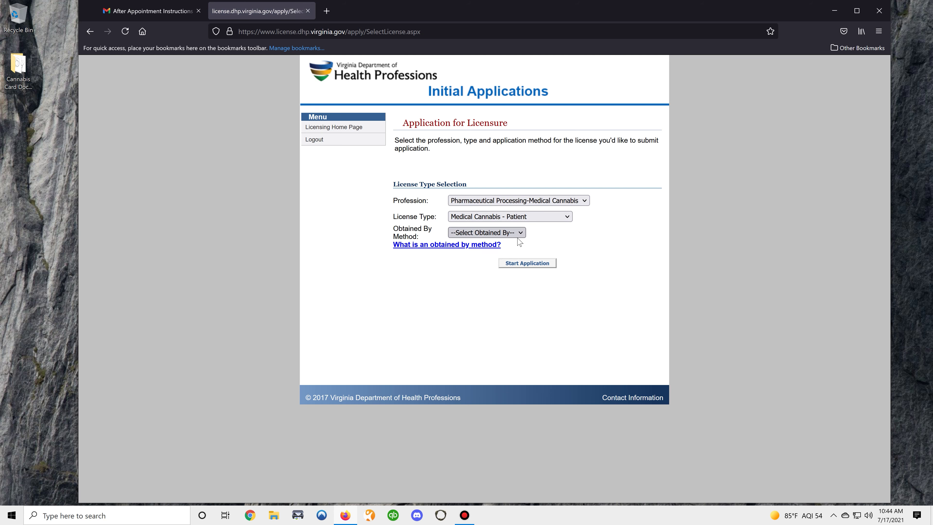
left_click(523, 237)
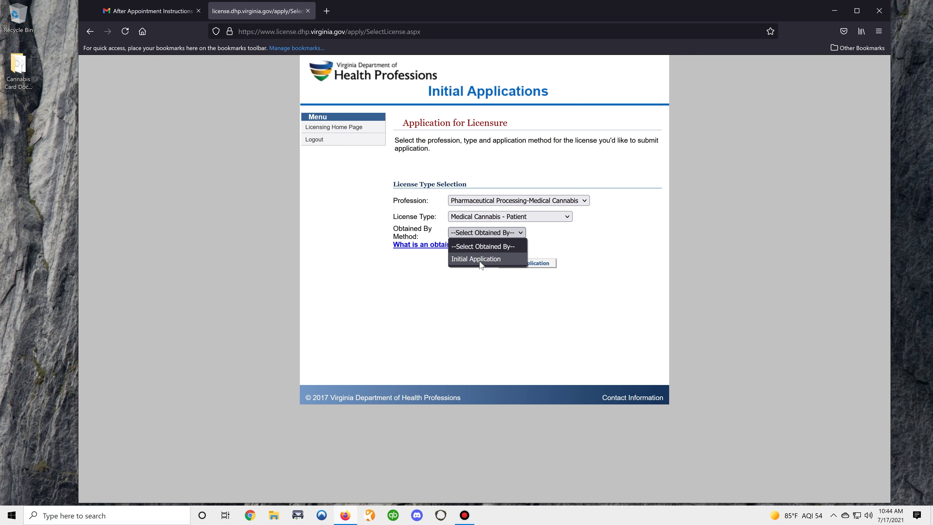
left_click(492, 256)
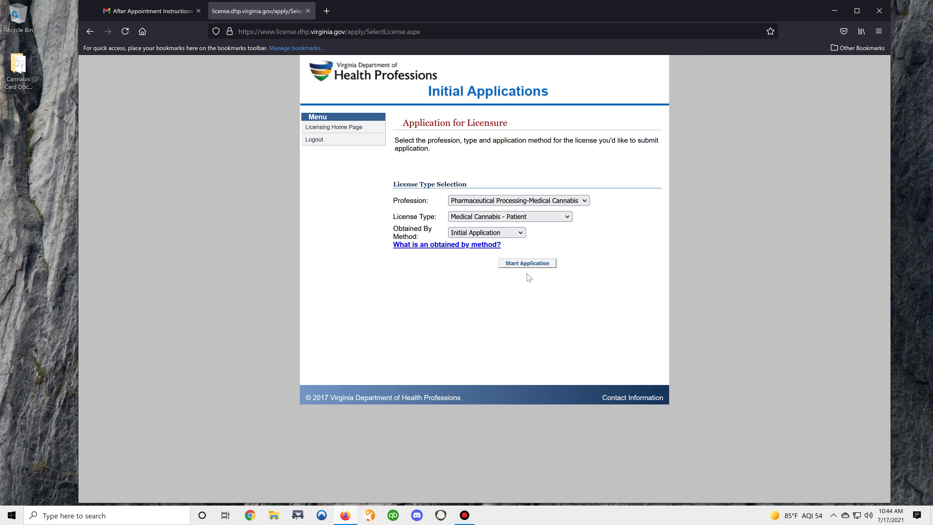
left_click(527, 263)
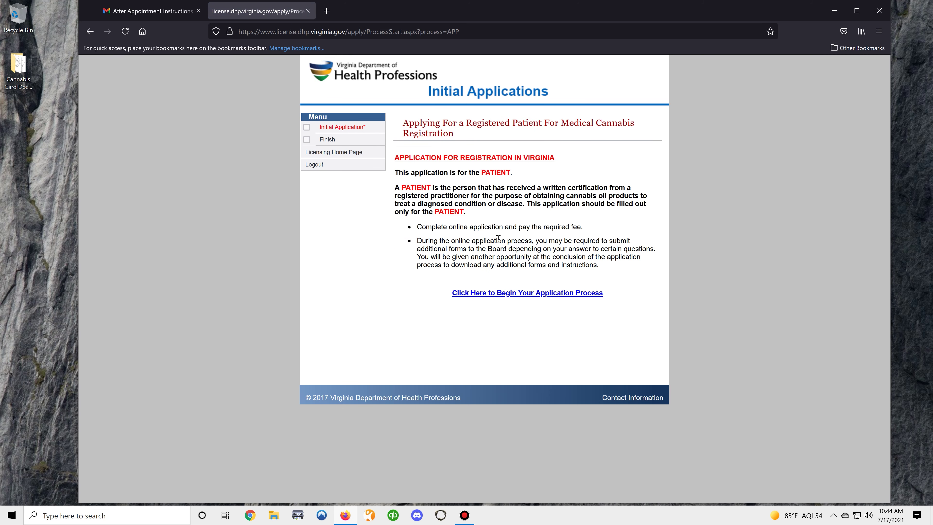
Step: Begin the application and continue past Patient Demographics to the registration questions
left_click(516, 294)
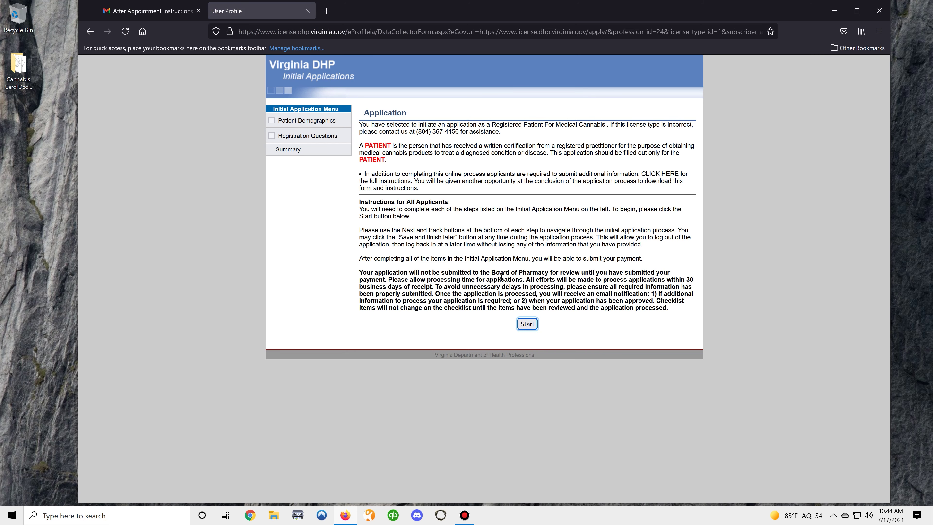
left_click(528, 324)
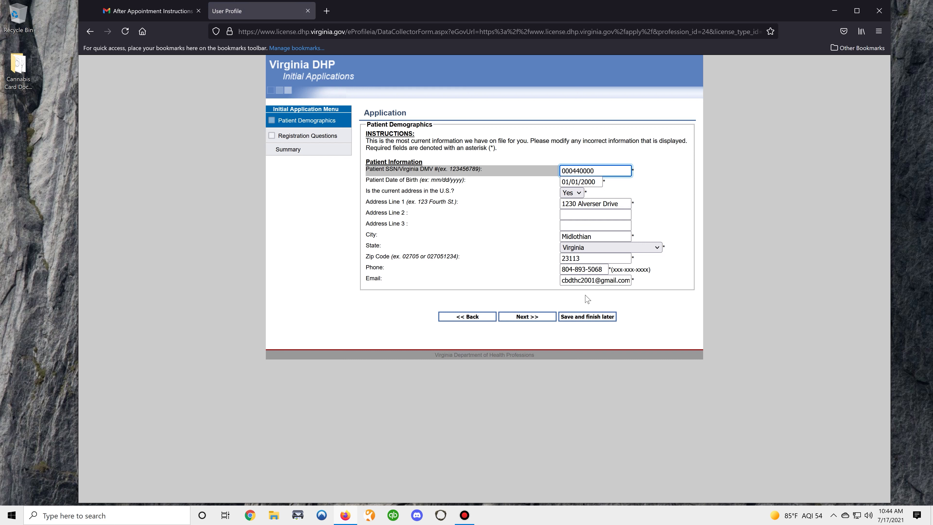
left_click(526, 317)
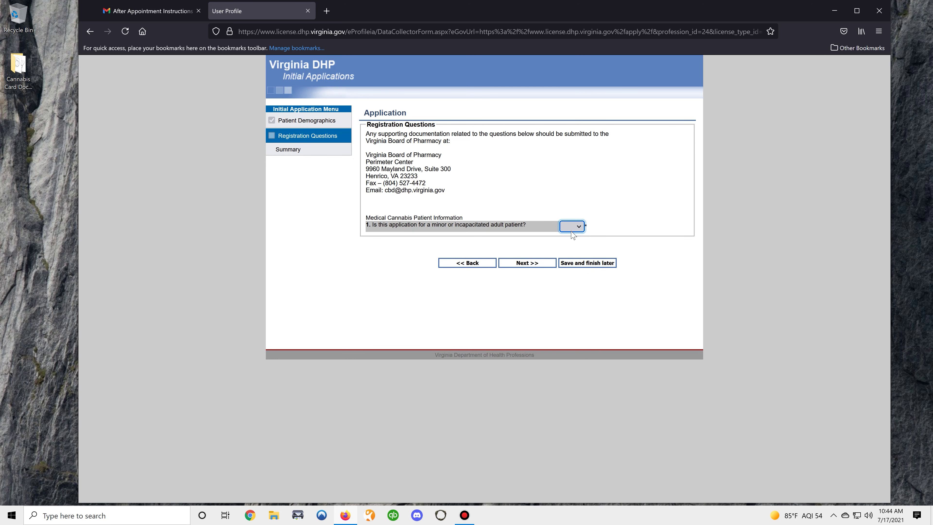
Step: Answer No to minor patient, Yes to Virginia residency, No to prior denial, then enter initials
left_click(579, 229)
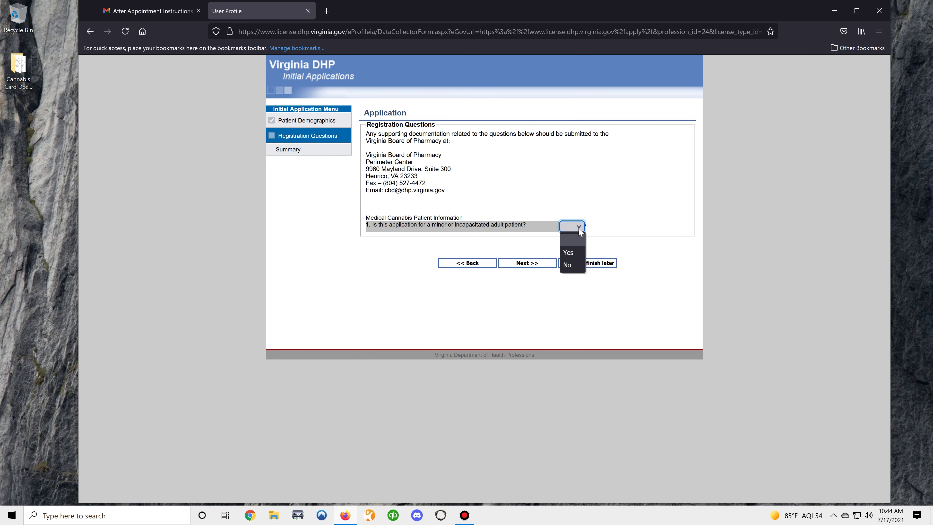
left_click(573, 263)
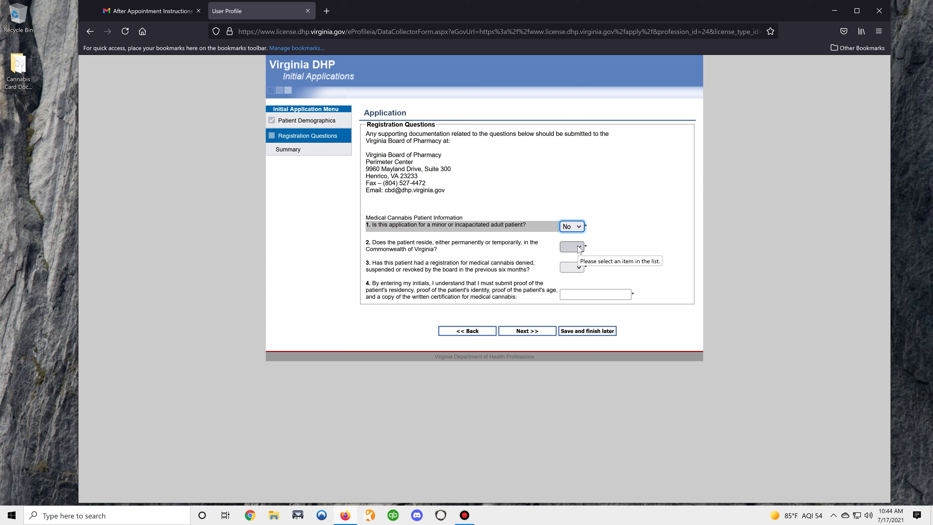
left_click(579, 250)
left_click(577, 273)
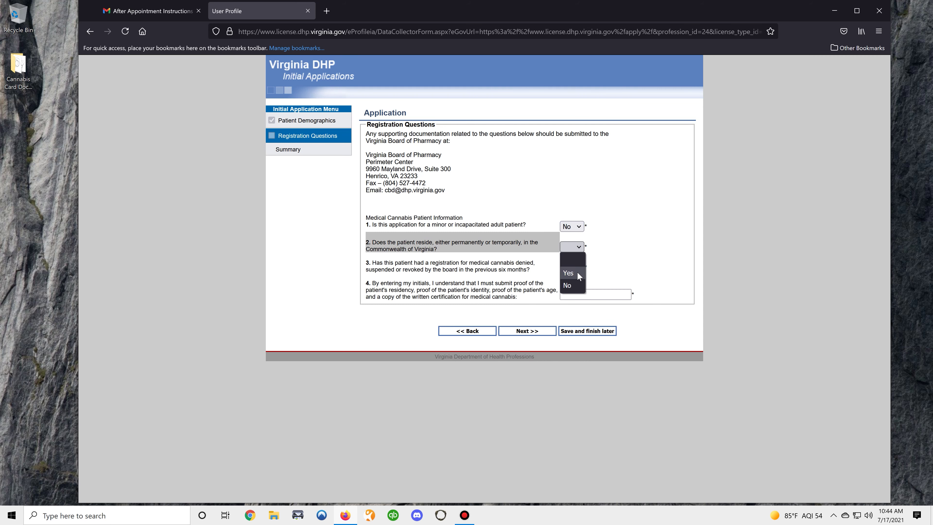
left_click(576, 267)
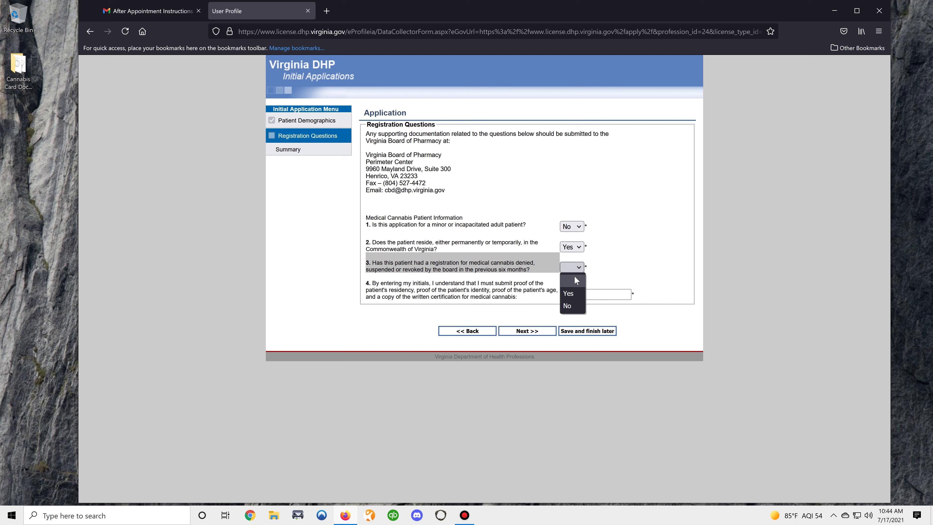
left_click(569, 305)
left_click(584, 294)
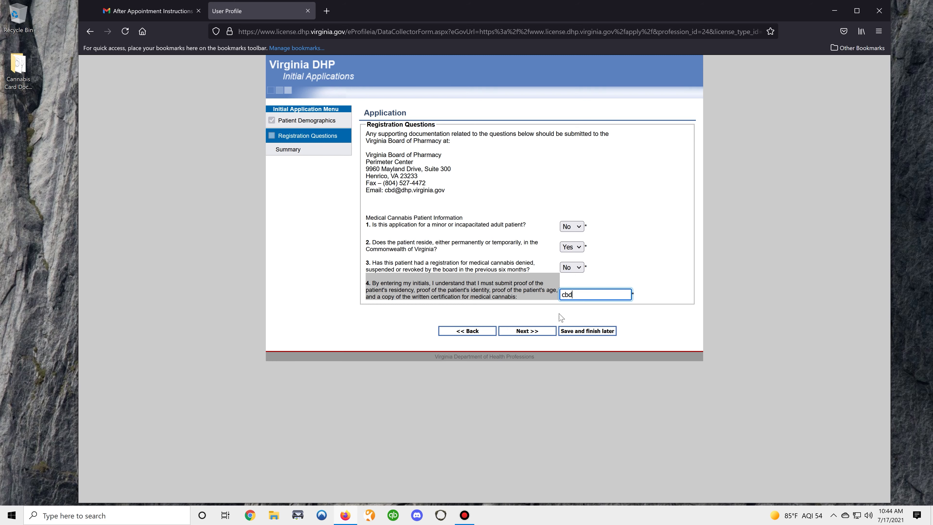
Step: Review the summary, sign it electronically and agree to the certification, then go back twice
left_click(528, 331)
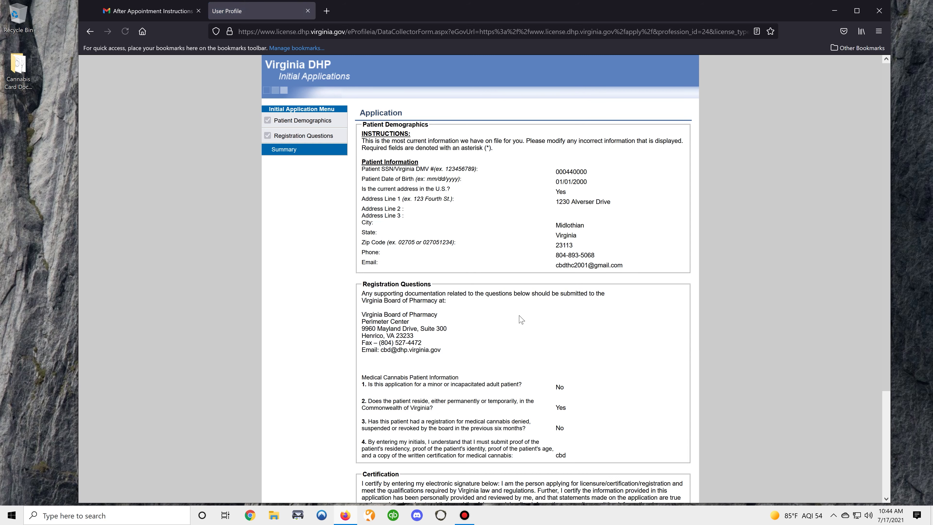
scroll(497, 205, "down", 5)
scroll(502, 172, "up", 5)
scroll(530, 181, "down", 5)
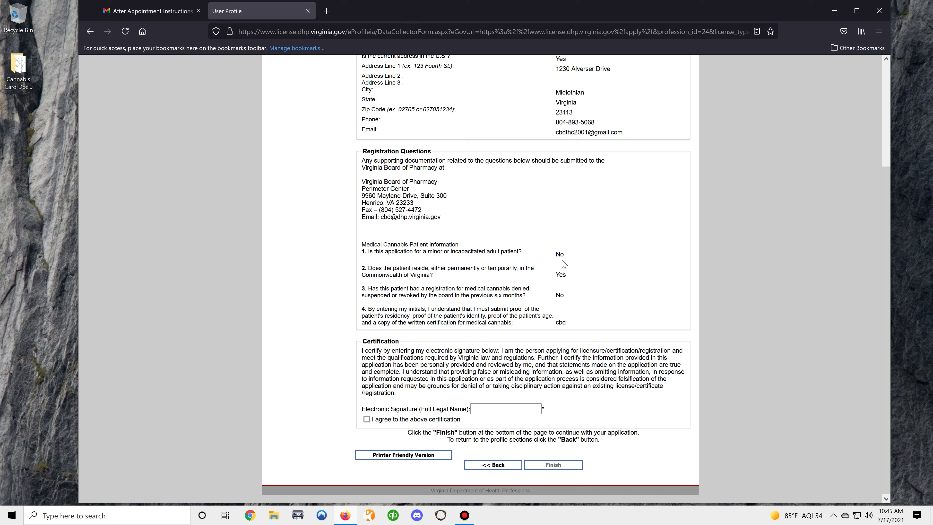
left_click(500, 408)
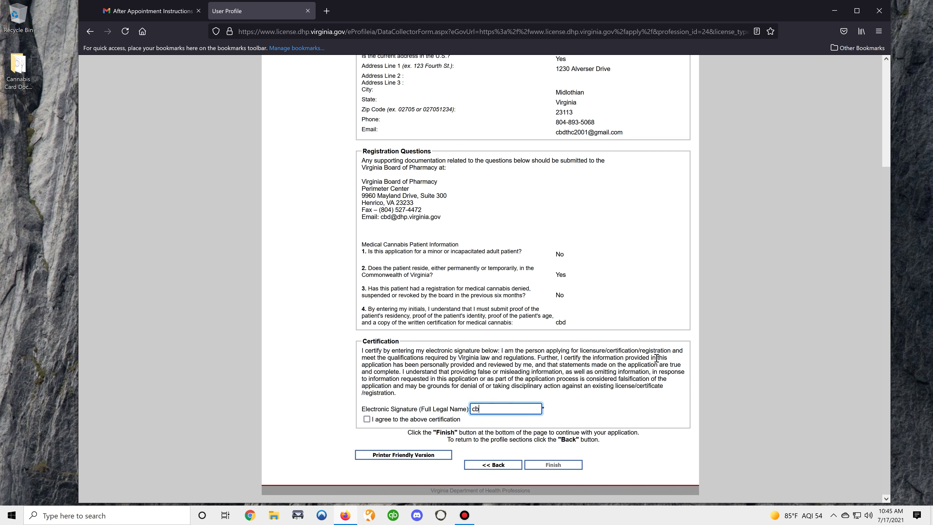
left_click(371, 421)
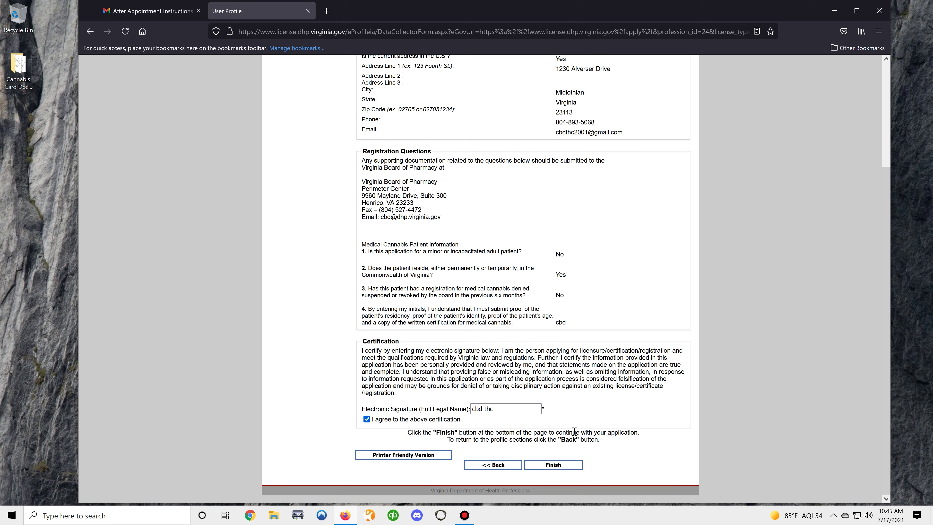
left_click(495, 467)
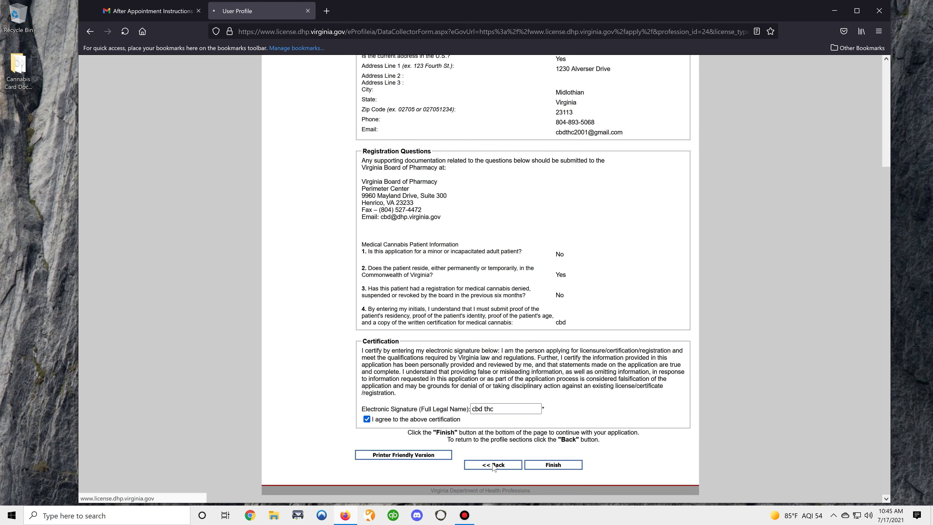
left_click(480, 332)
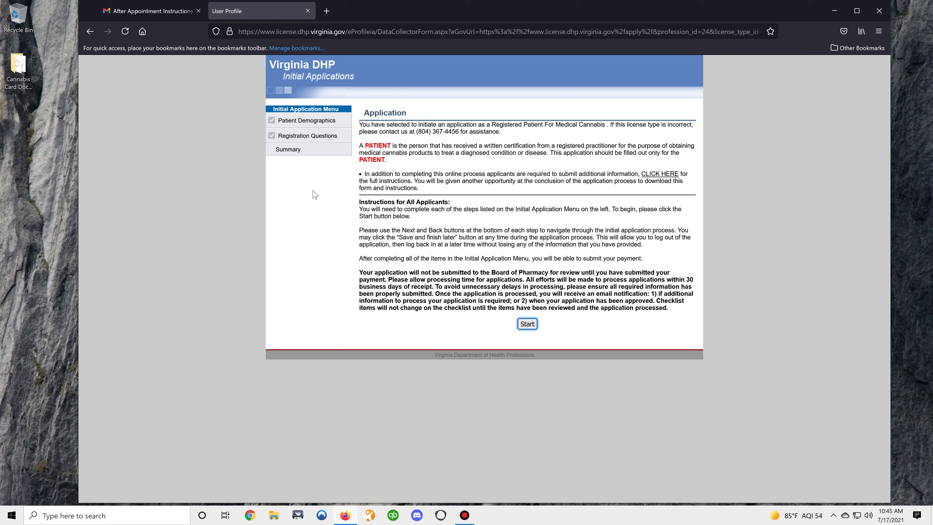
Step: Download the CBD THC Cannabis Certificate PDF from the email and return to Required Documentation
left_click(308, 11)
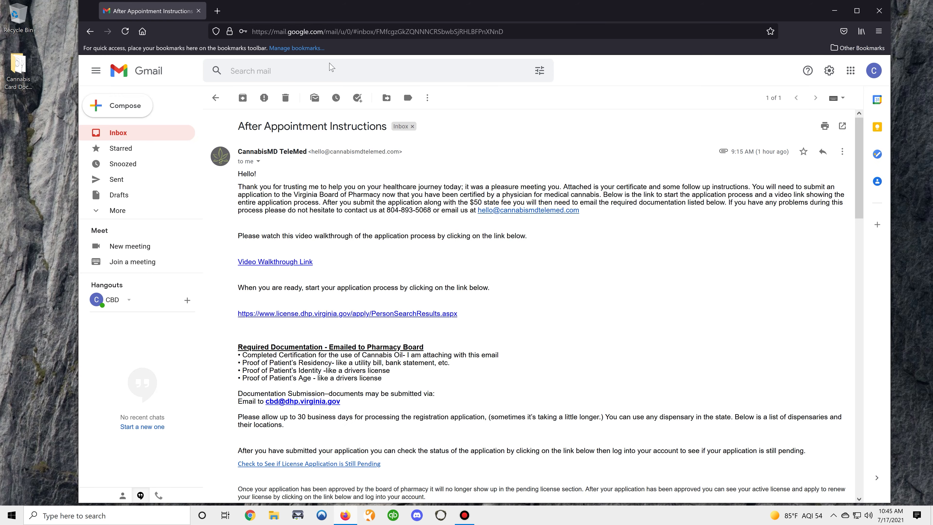
scroll(858, 175, "down", 2)
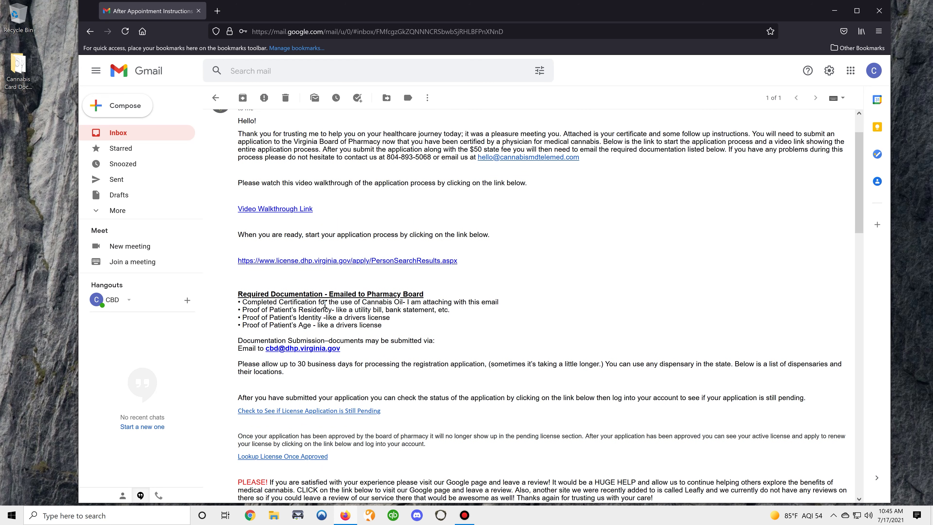
scroll(854, 201, "down", 1)
scroll(855, 201, "down", 15)
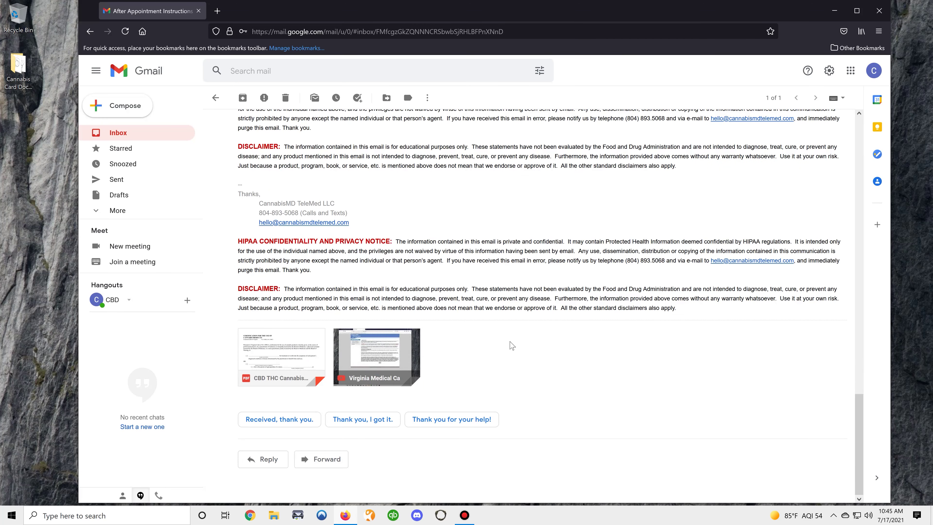
mouse_move(268, 363)
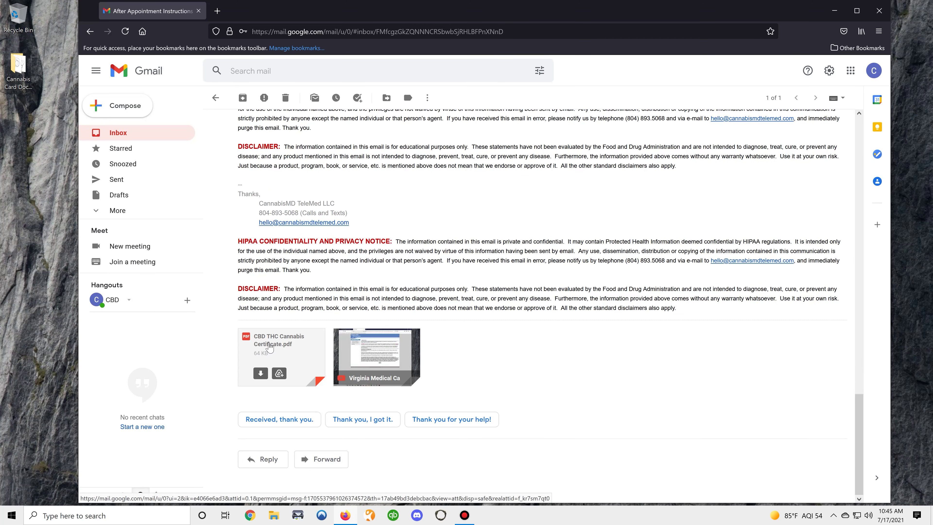
left_click(261, 373)
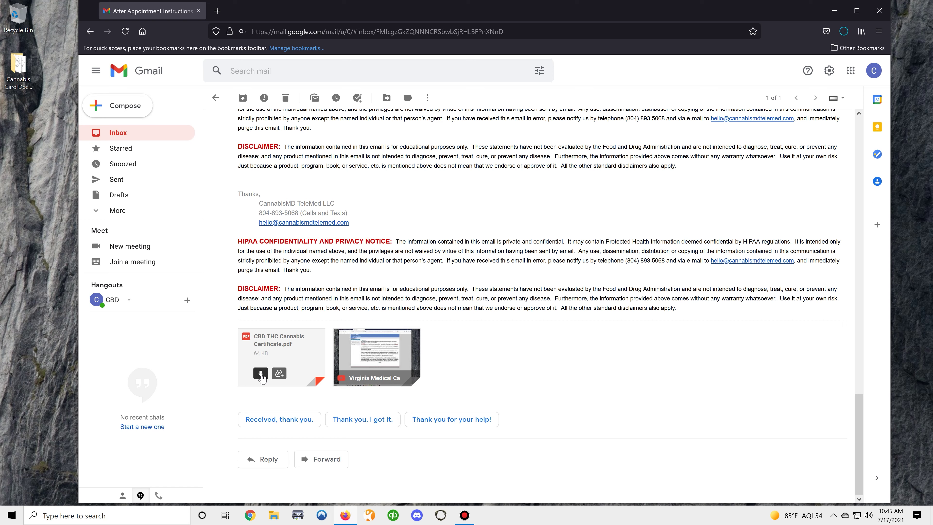
left_click_drag(855, 433, 816, 176)
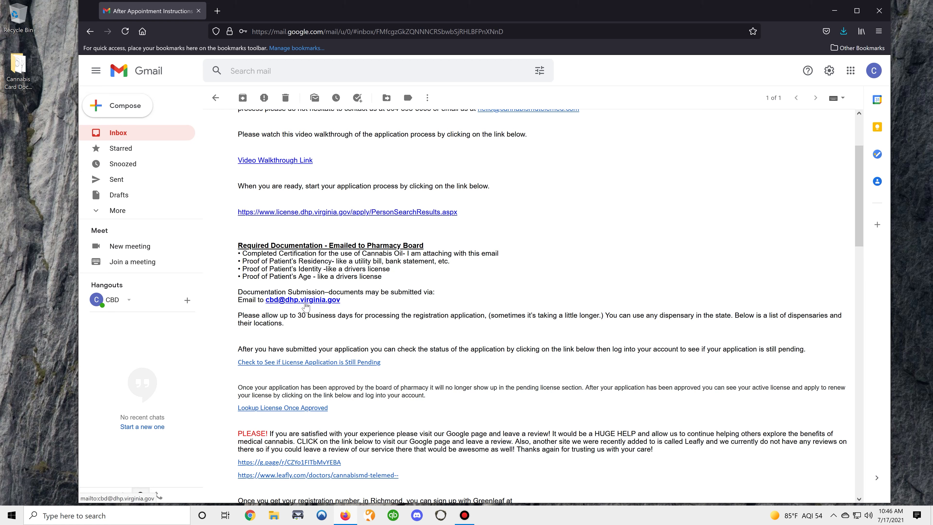
Step: Compose an email to the Pharmacy Board titled 'Medical Cannabis Application Supporting Documentation' with a note about attachments
left_click(305, 302)
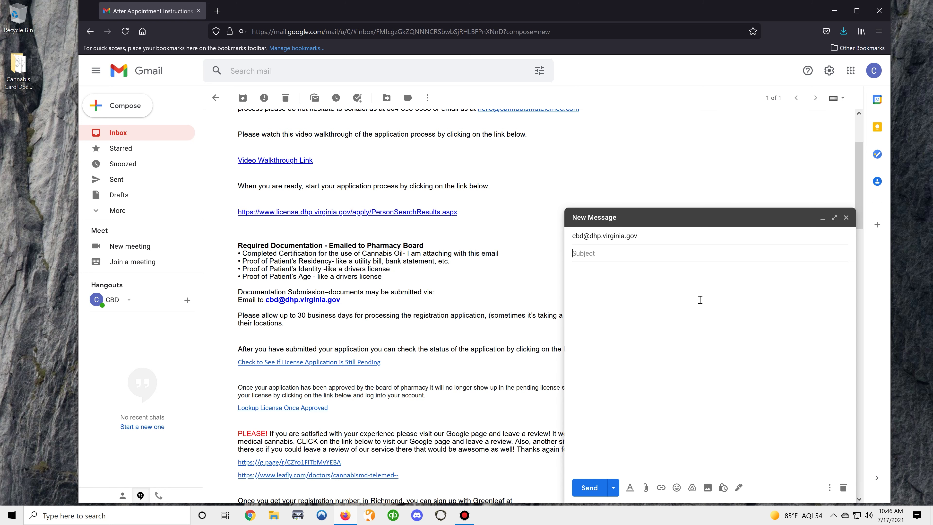
type("Medical Cannabis Application Supporting Documentation")
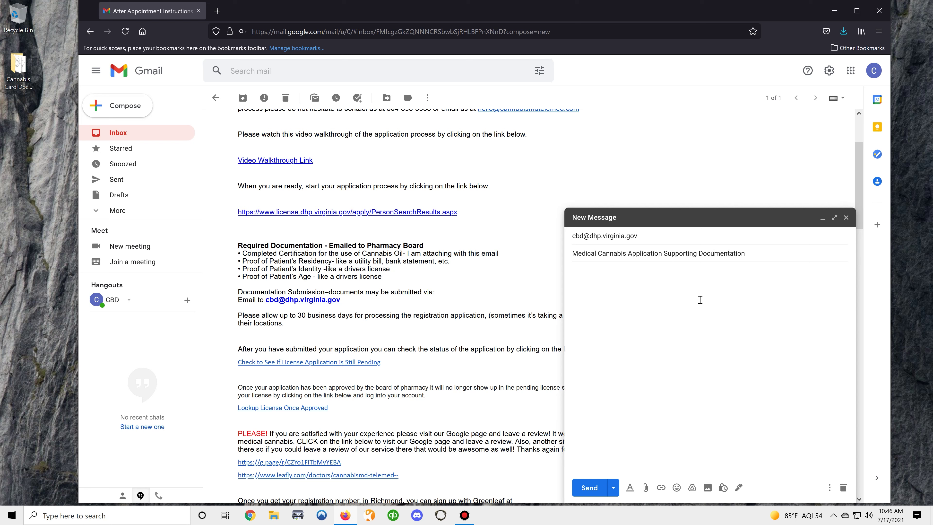
left_click(701, 300)
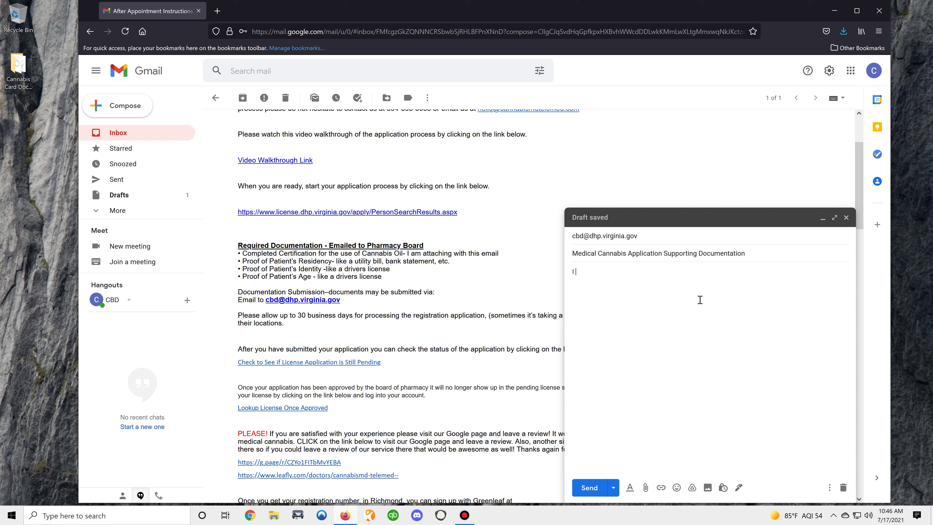
type("I have attached the supporting document")
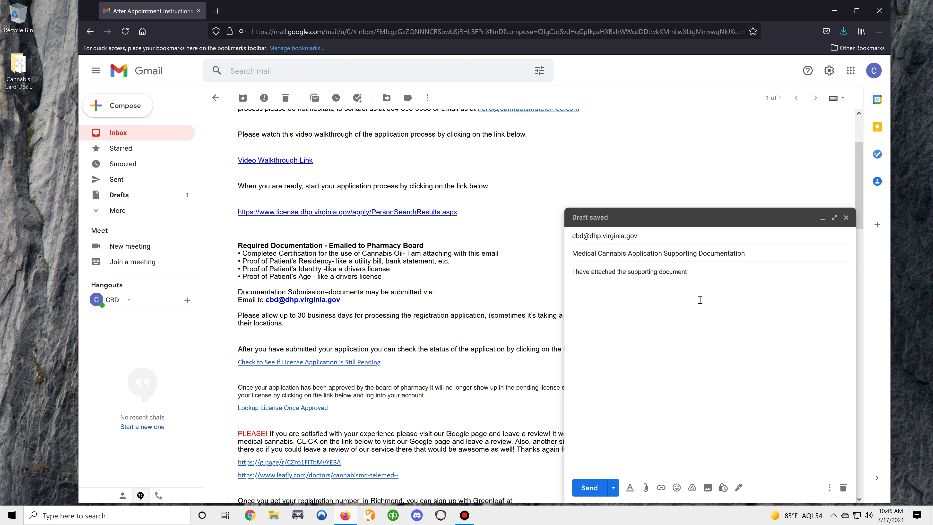
type("ation for my medical cannabis card applic")
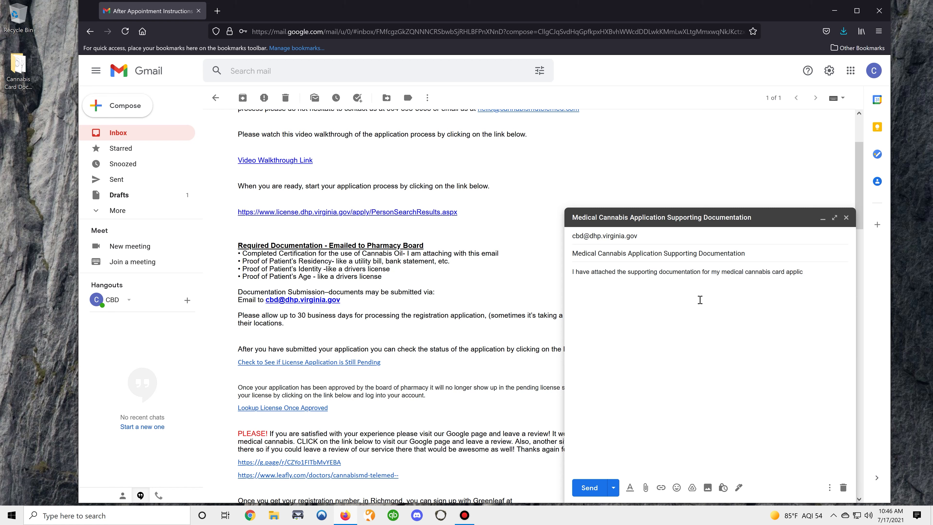
type("ation. Please let me know if you requ")
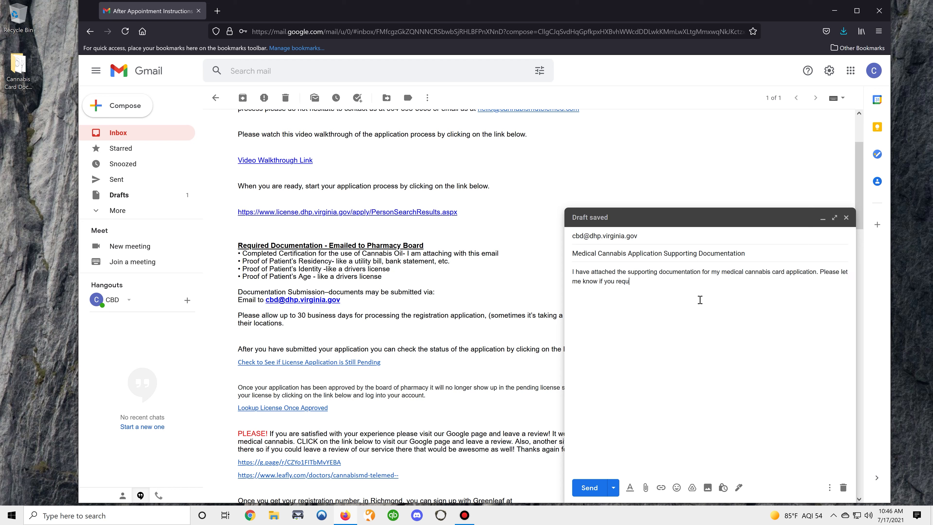
type("ire anything else.   Thanks,")
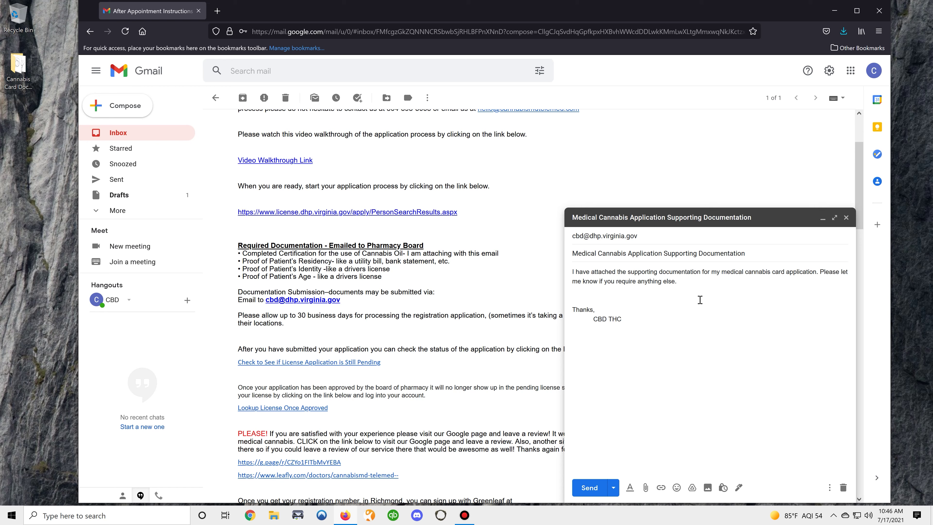
Step: Attach the certificate PDF, Driver's License and Proof of Residency, then discard the draft
left_click(645, 487)
double_click(198, 68)
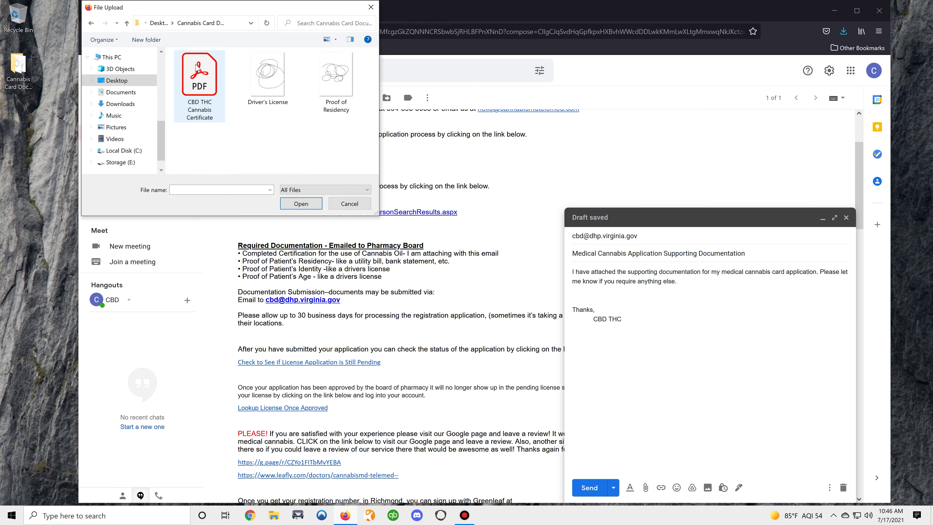
left_click(201, 95)
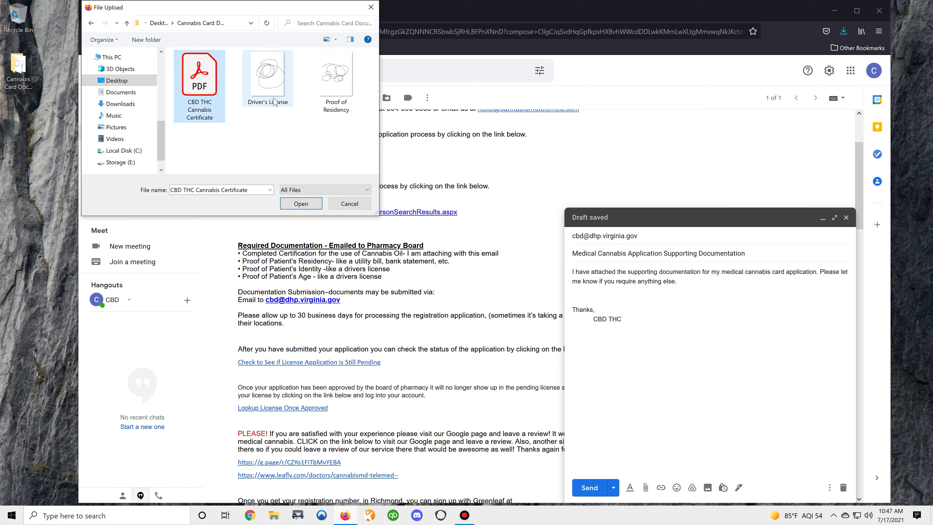
left_click(276, 104, "ctrl")
left_click(342, 83, "ctrl")
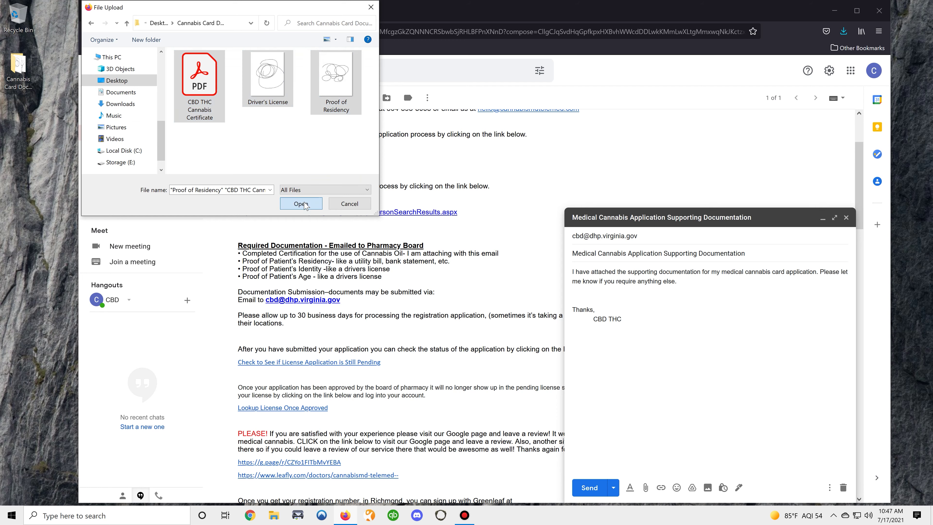
left_click(301, 203)
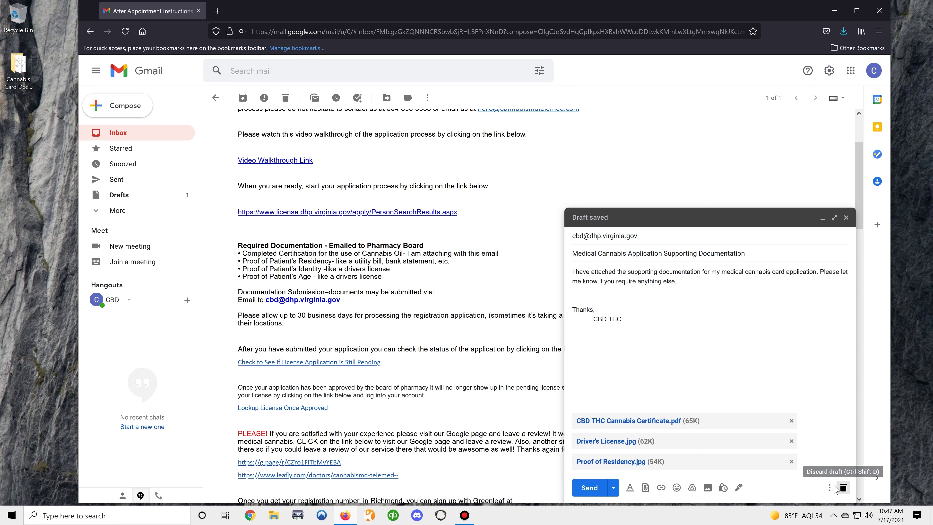
left_click(841, 487)
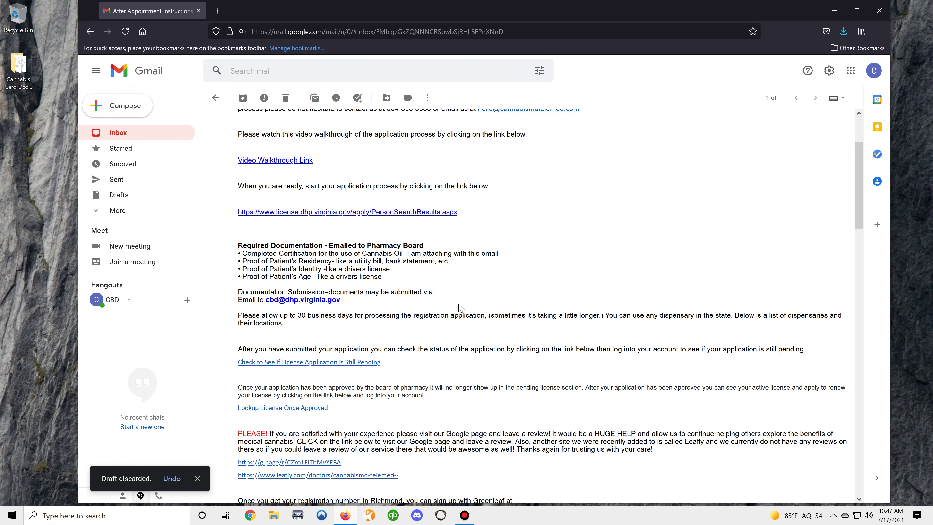
Step: Sign in to the applications portal with the account's user ID and password, confirm the Medical Cannabis – Patient application is Pending, then close the tab
scroll(392, 297, "down", 2)
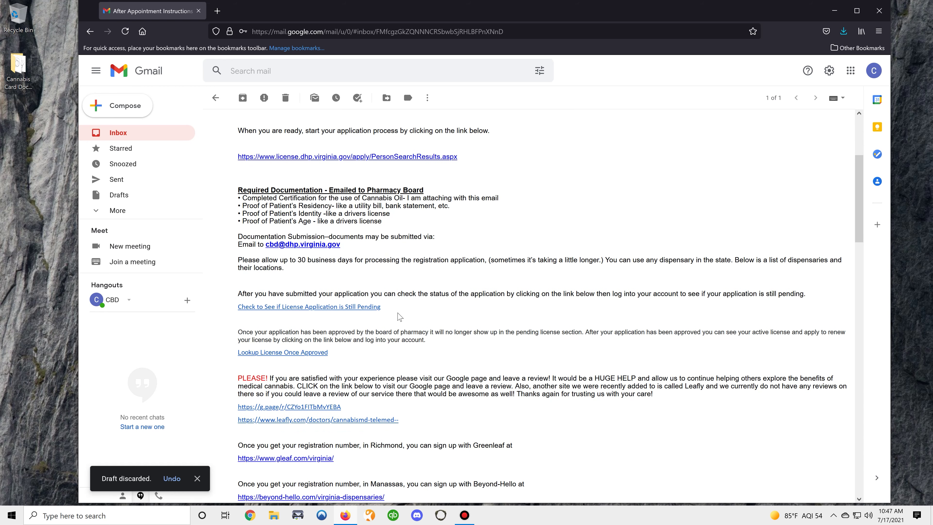
scroll(395, 310, "down", 2)
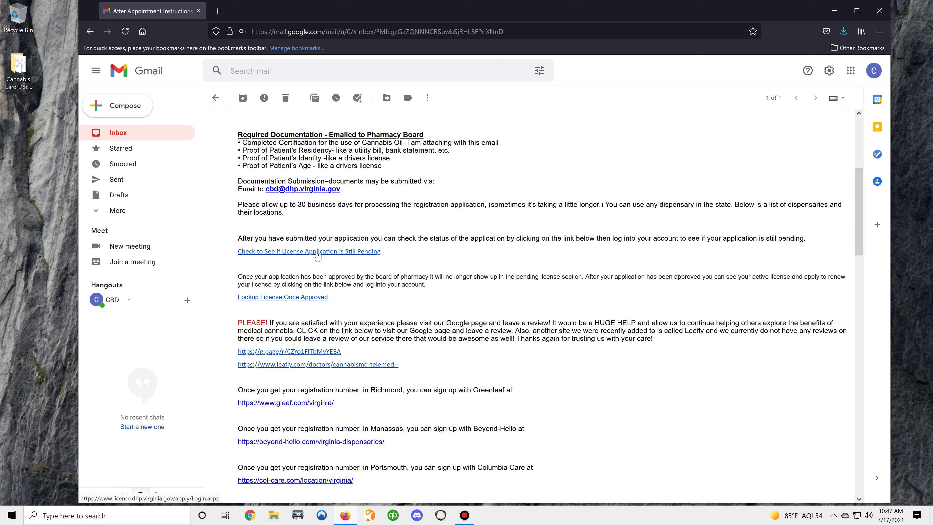
left_click(316, 254)
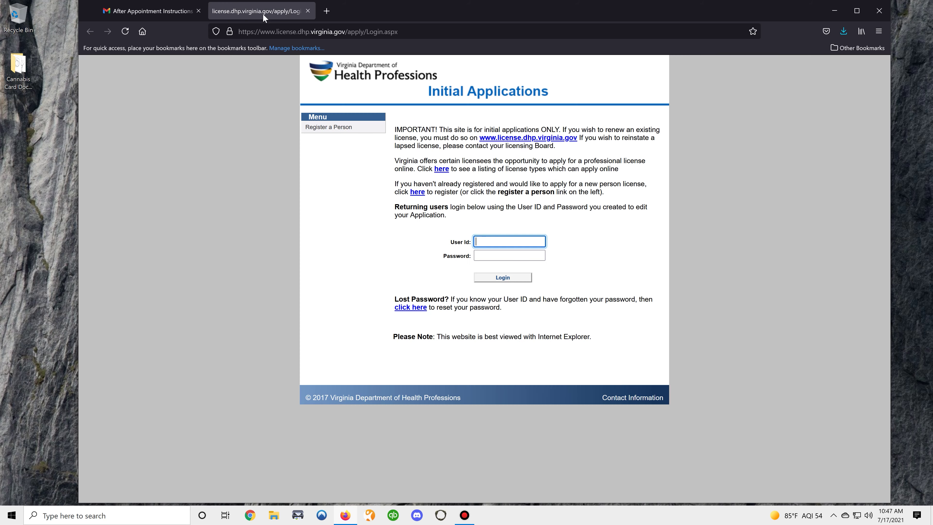
type("cbdthc2001")
key("Tab")
type("••••••••")
key("Return")
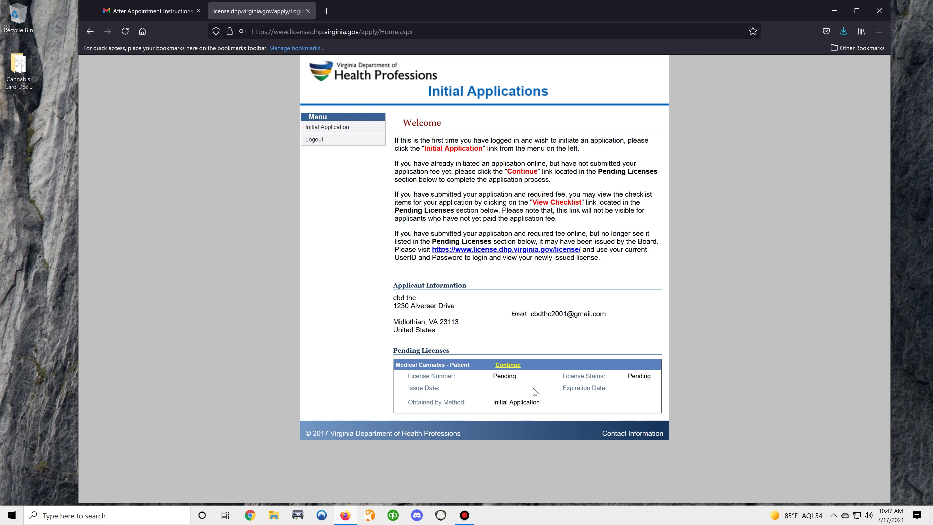
left_click(308, 14)
scroll(352, 204, "down", 2)
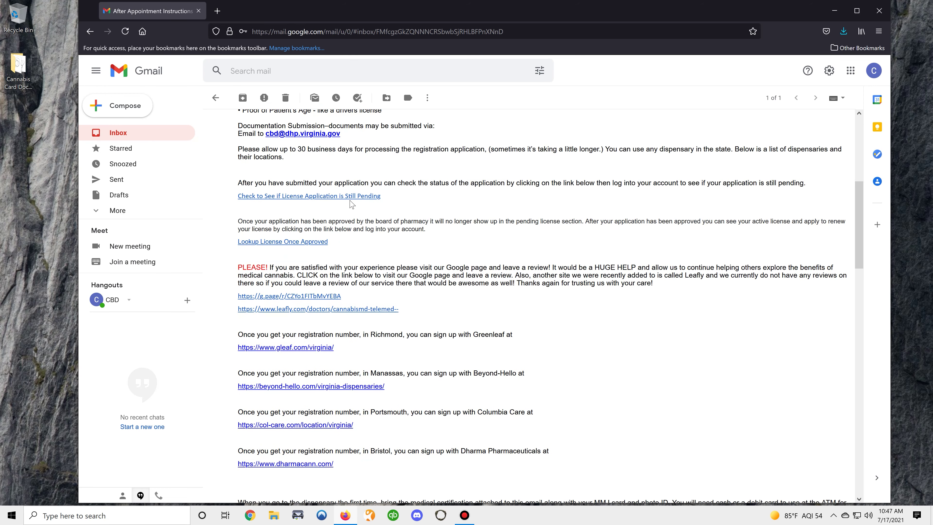
Step: Open the license lookup site in a new tab and sign in with the account's user ID and password
middle_click(316, 241)
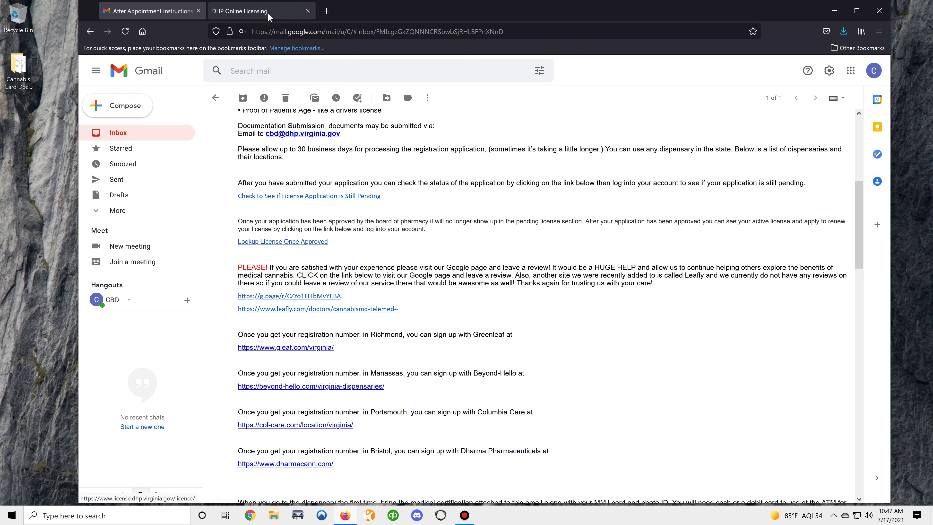
left_click(270, 18)
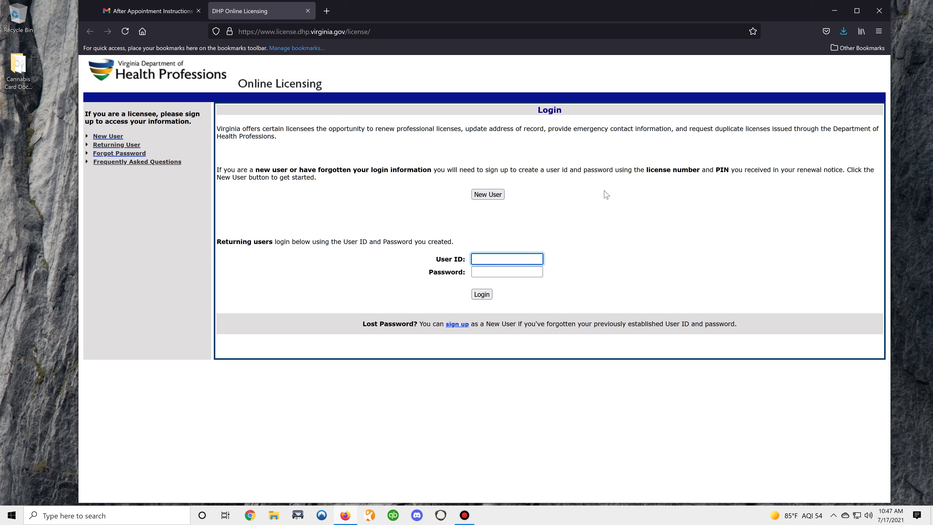
type("cbdthc2001")
key("Tab")
type("*****")
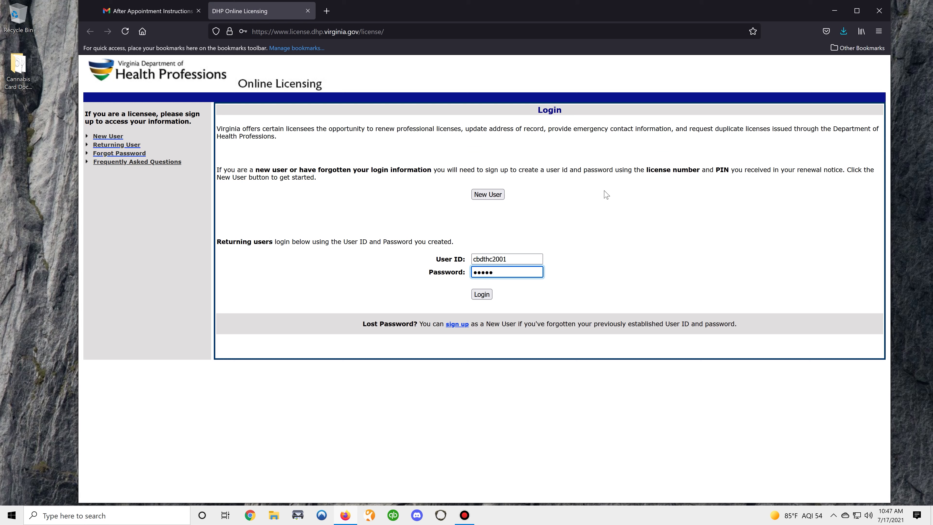
key("Return")
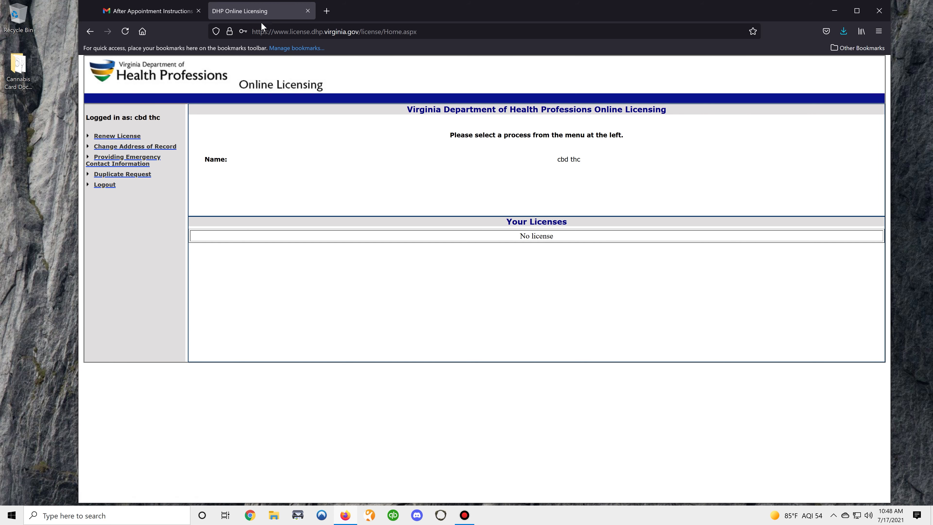
Step: Close the licensing tab and scroll the instructions email down to the review links and dispensary sign-up sites
left_click(307, 11)
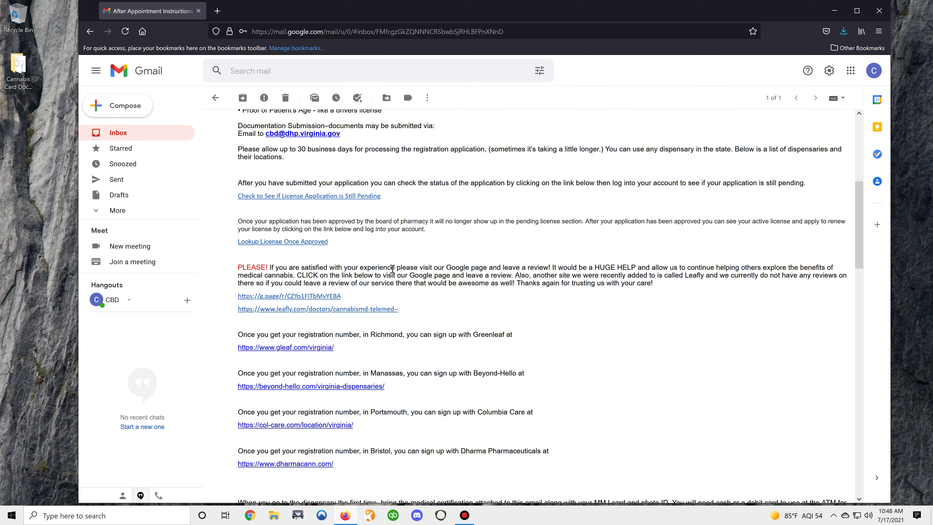
scroll(384, 239, "down", 2)
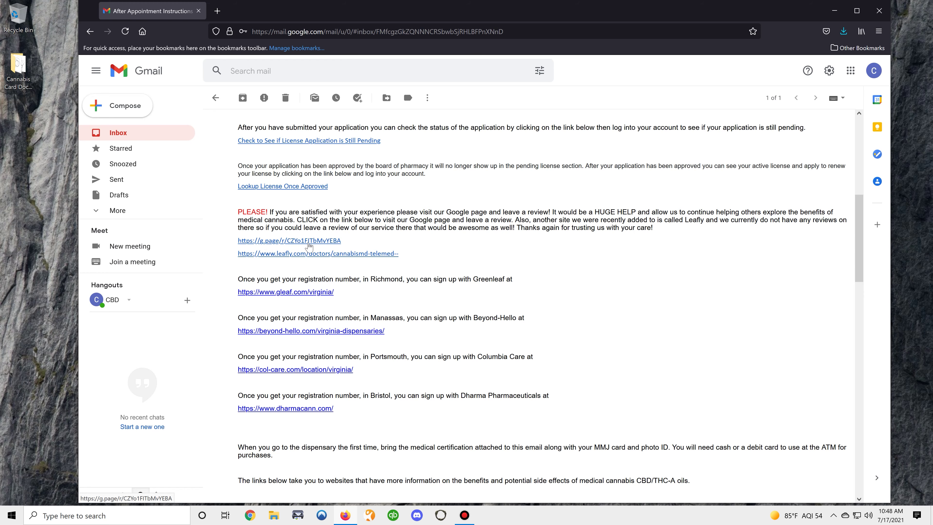
scroll(441, 231, "down", 2)
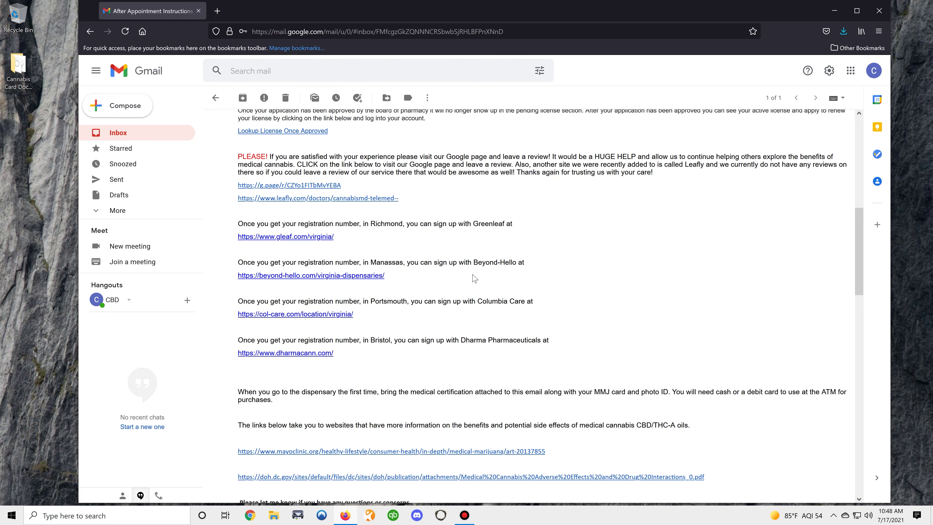